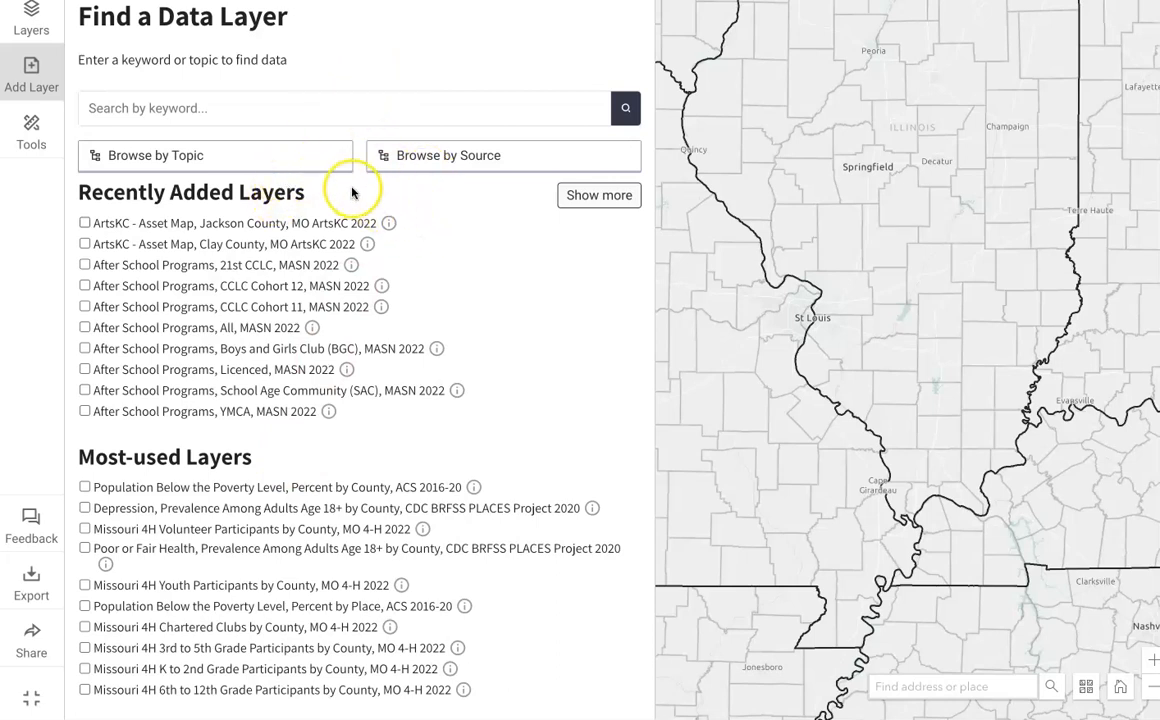
# Step: Browse the data layers by topic down to the Education > Attainment > All Students layers
pyautogui.click(295, 158)
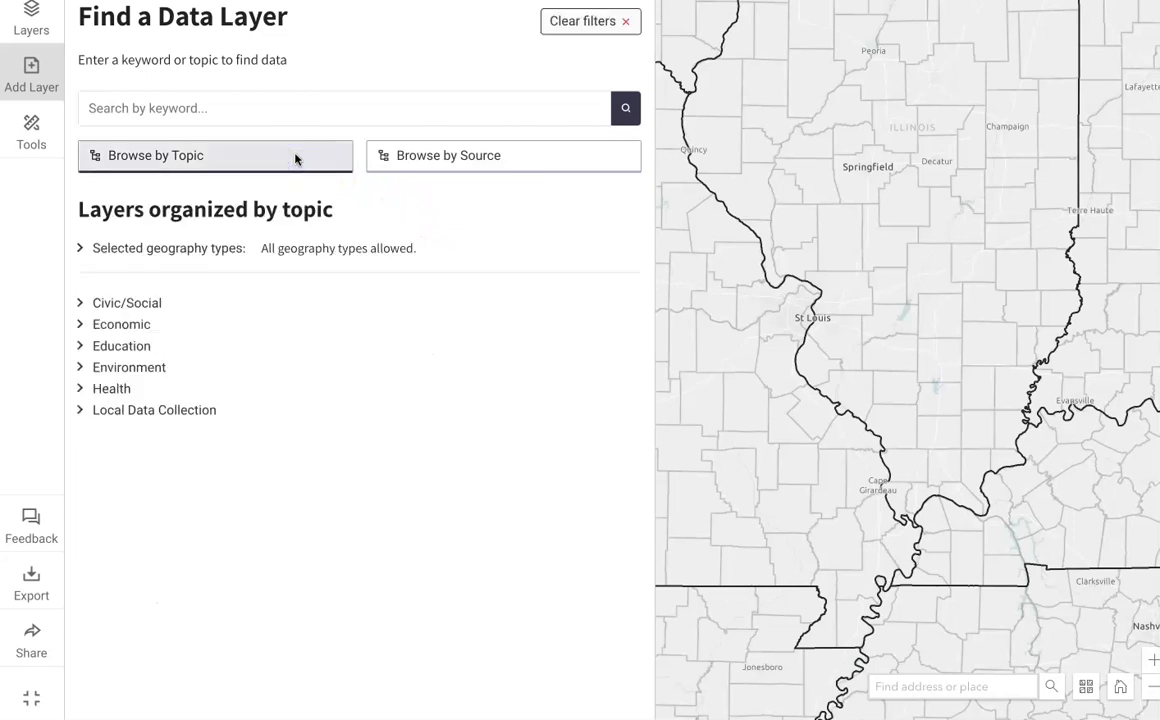
pyautogui.click(134, 346)
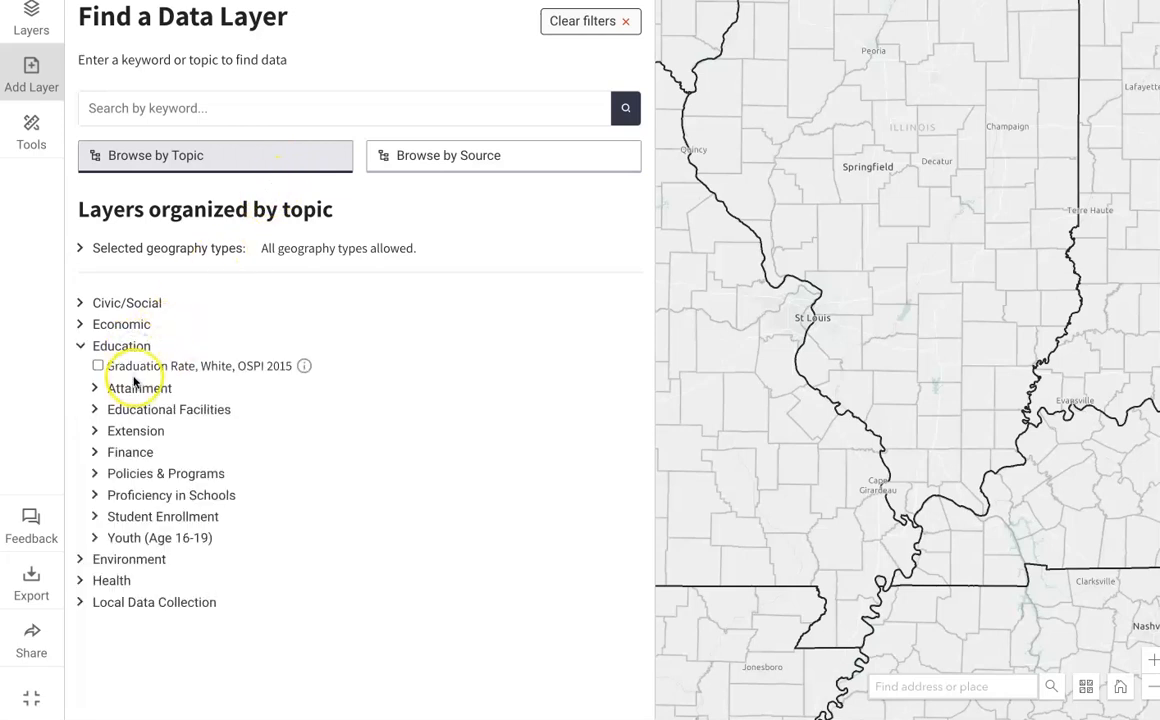
pyautogui.click(136, 388)
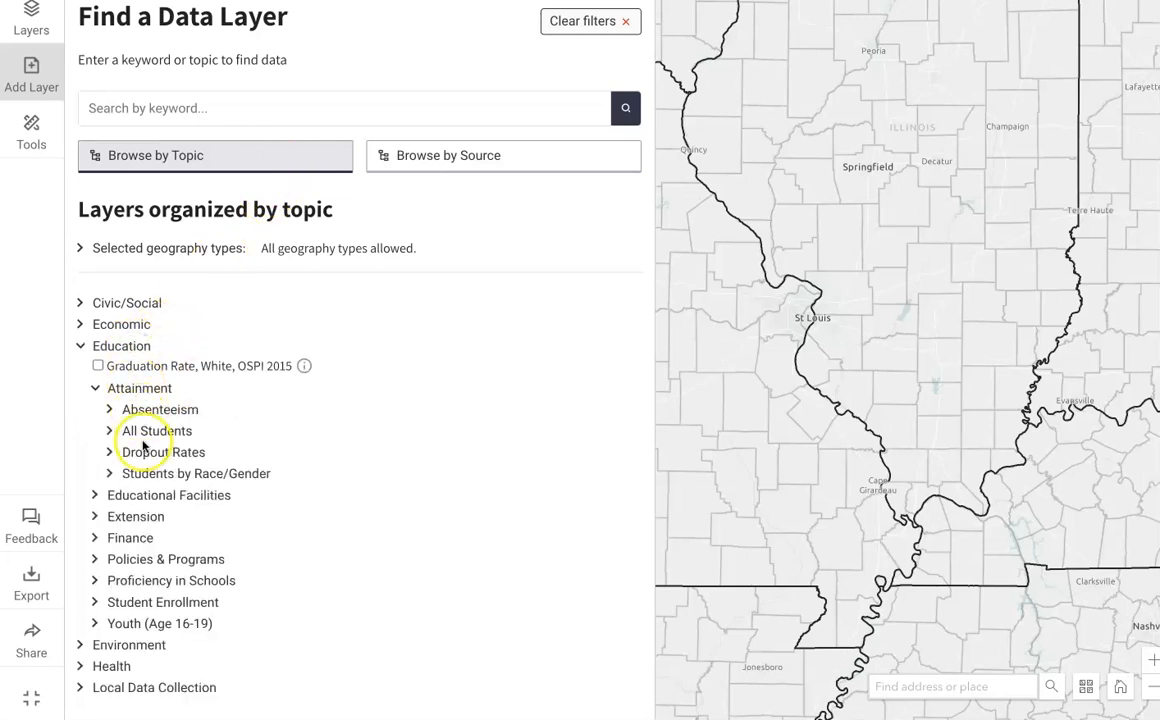
pyautogui.click(142, 432)
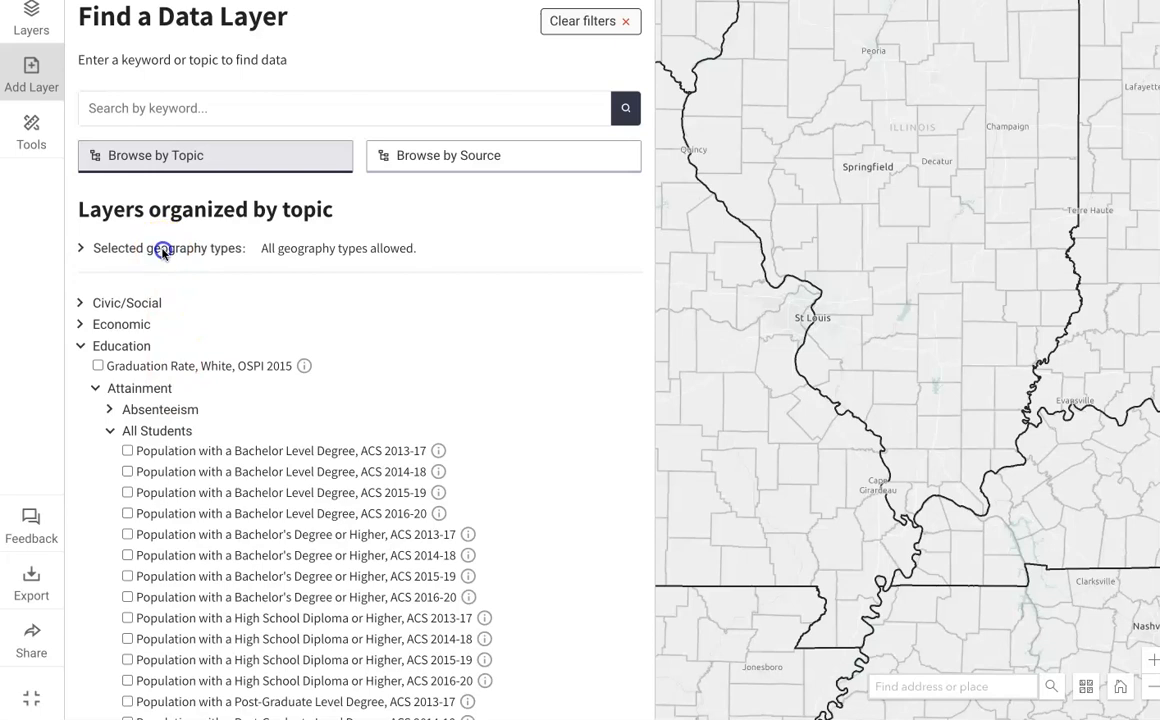
# Step: Try limiting the topic layers to the ZIP Code (ZCTA) geography type, and clear the filters
pyautogui.click(162, 251)
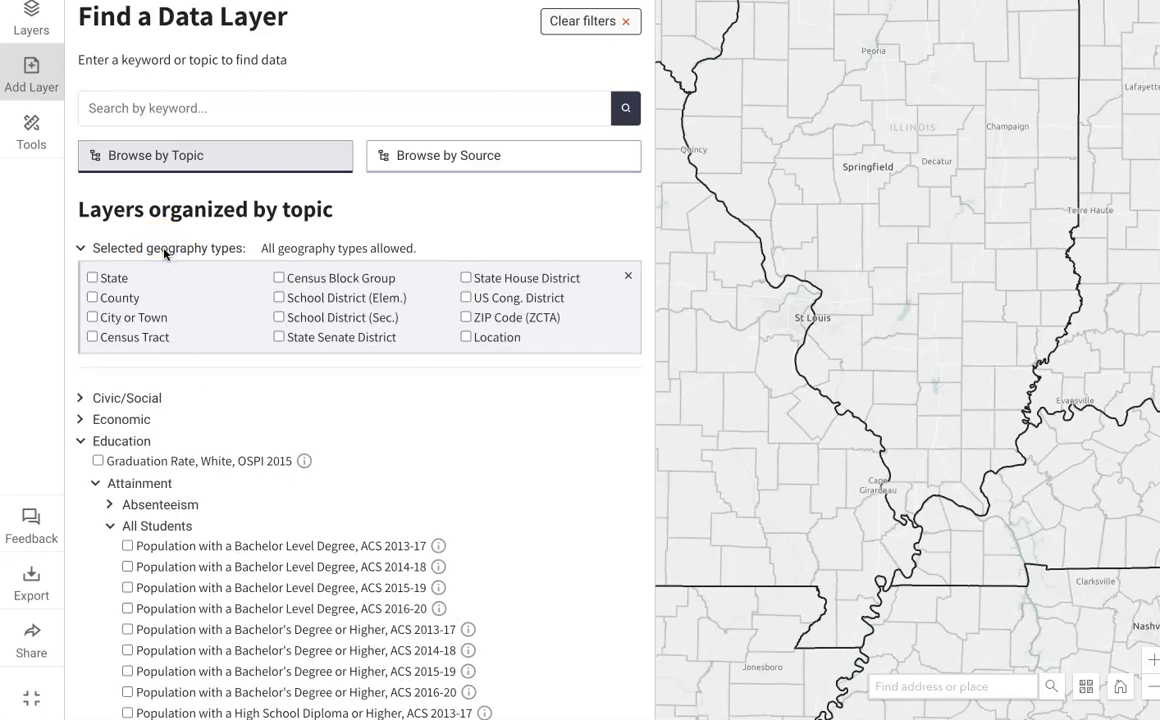
pyautogui.click(465, 317)
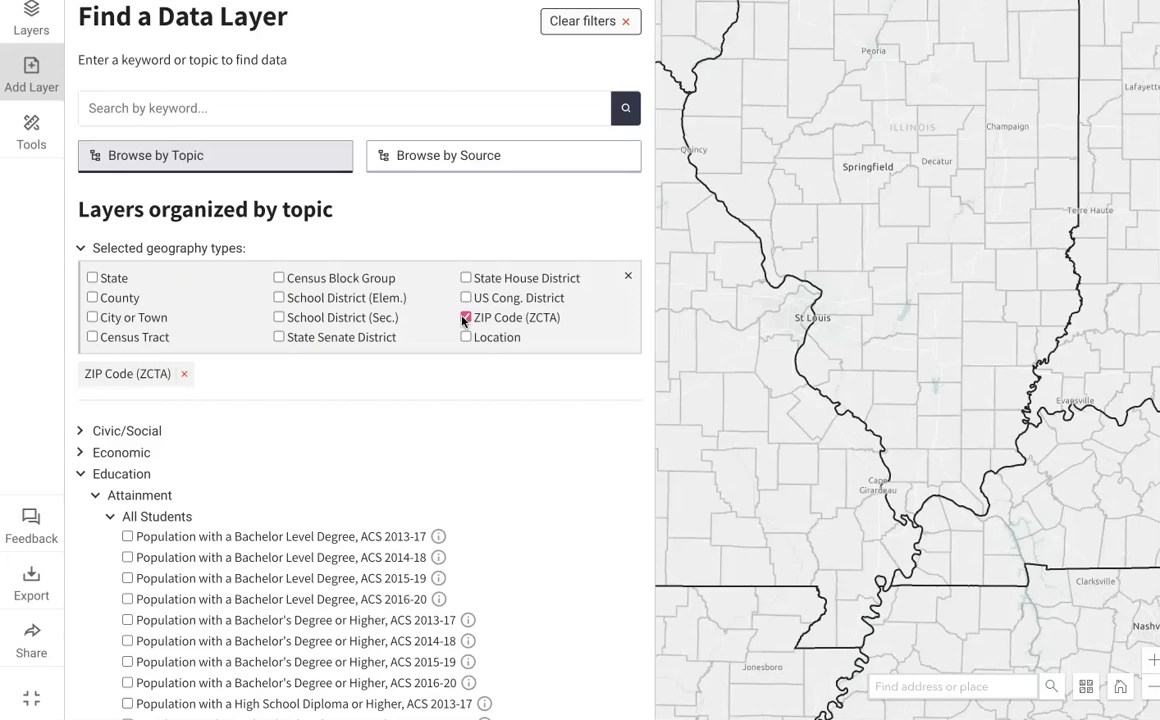
pyautogui.click(353, 120)
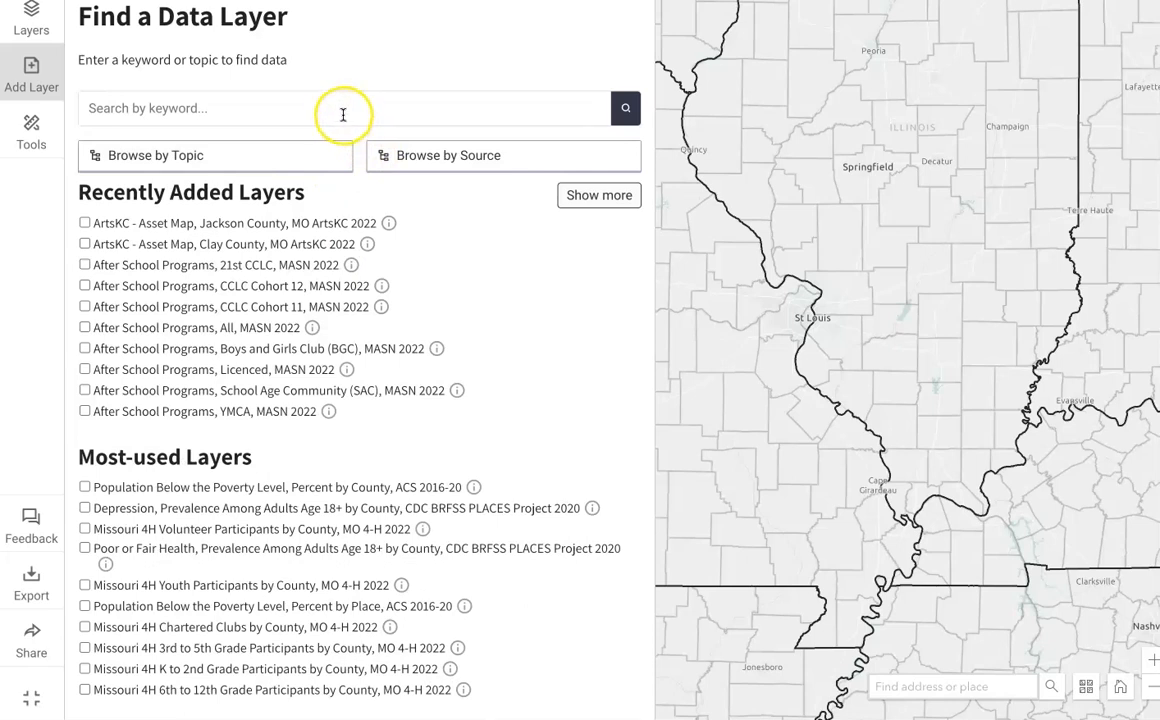
# Step: Search the data layers for the keyword "food"
pyautogui.click(341, 116)
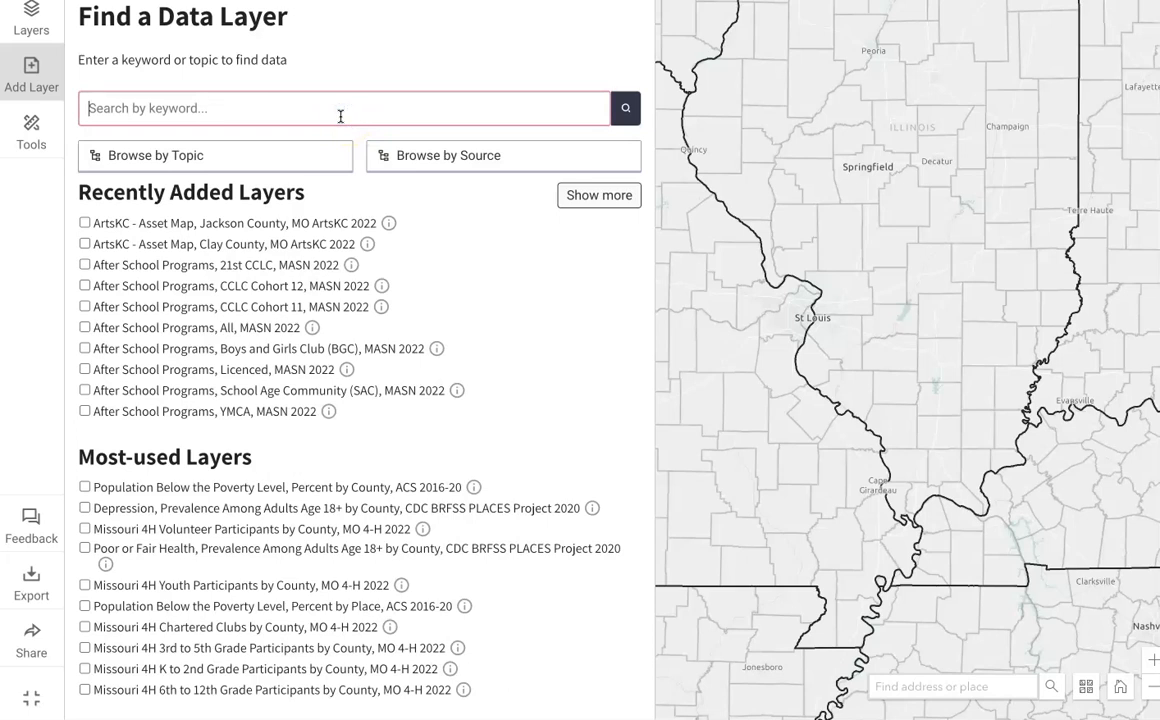
pyautogui.write('food')
pyautogui.press('Return')
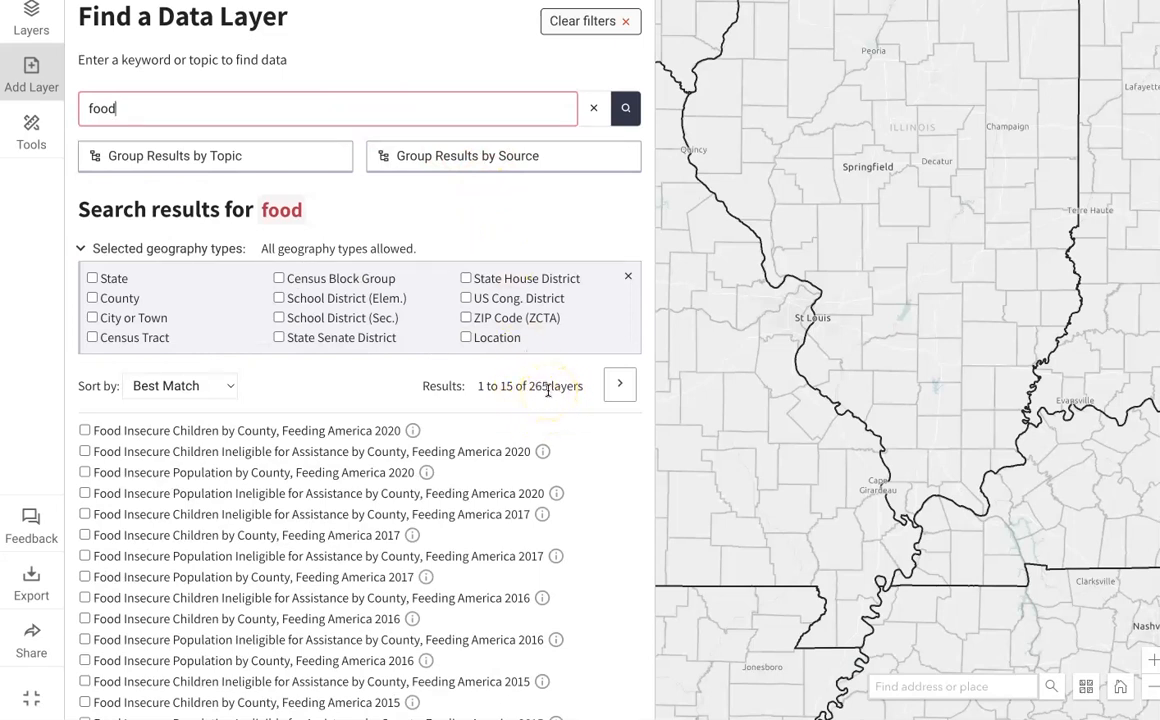
# Step: Try filtering the food search results by the ZIP Code (ZCTA) geography type, and remove that filter
pyautogui.click(466, 318)
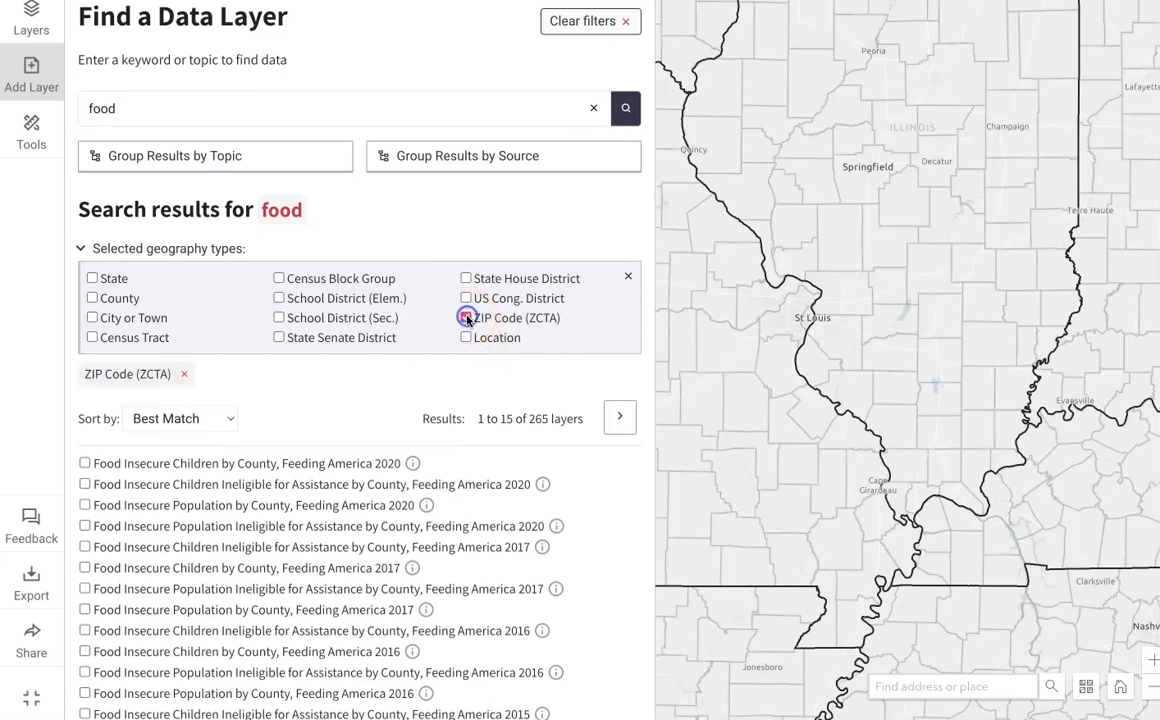
pyautogui.click(466, 318)
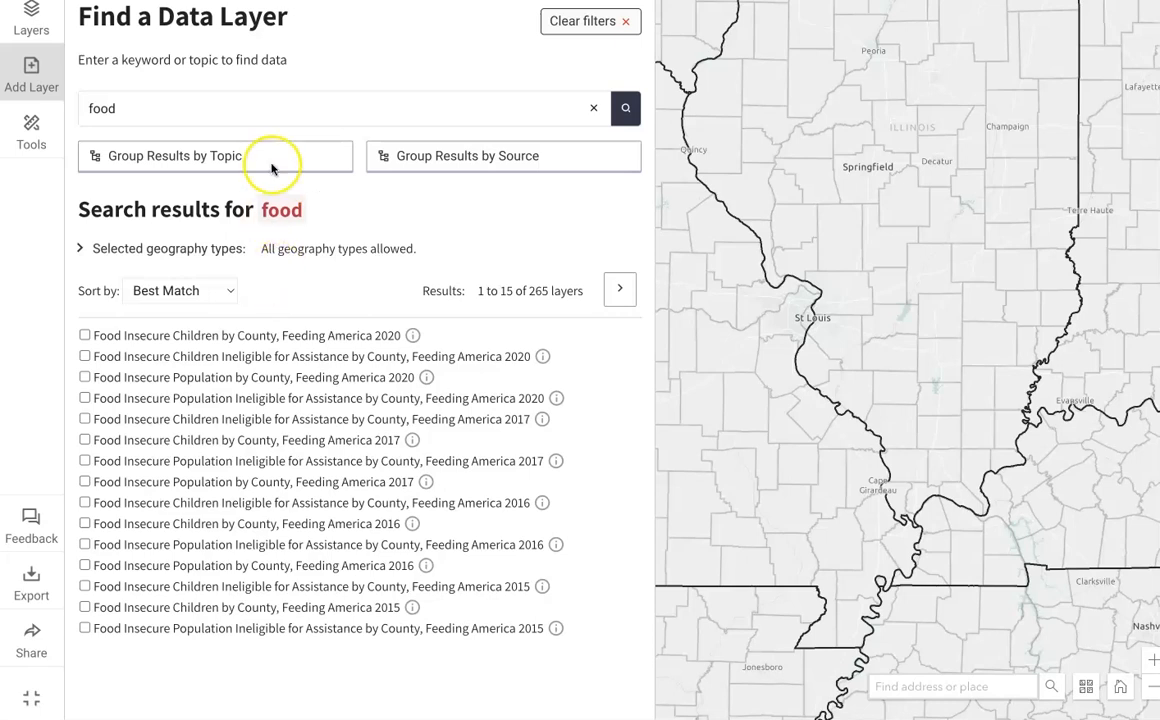
# Step: Group the food results by source and add the Housing Units Lacking Complete Kitchen Facilities, ACS 2016-20 layer to the map
pyautogui.click(426, 158)
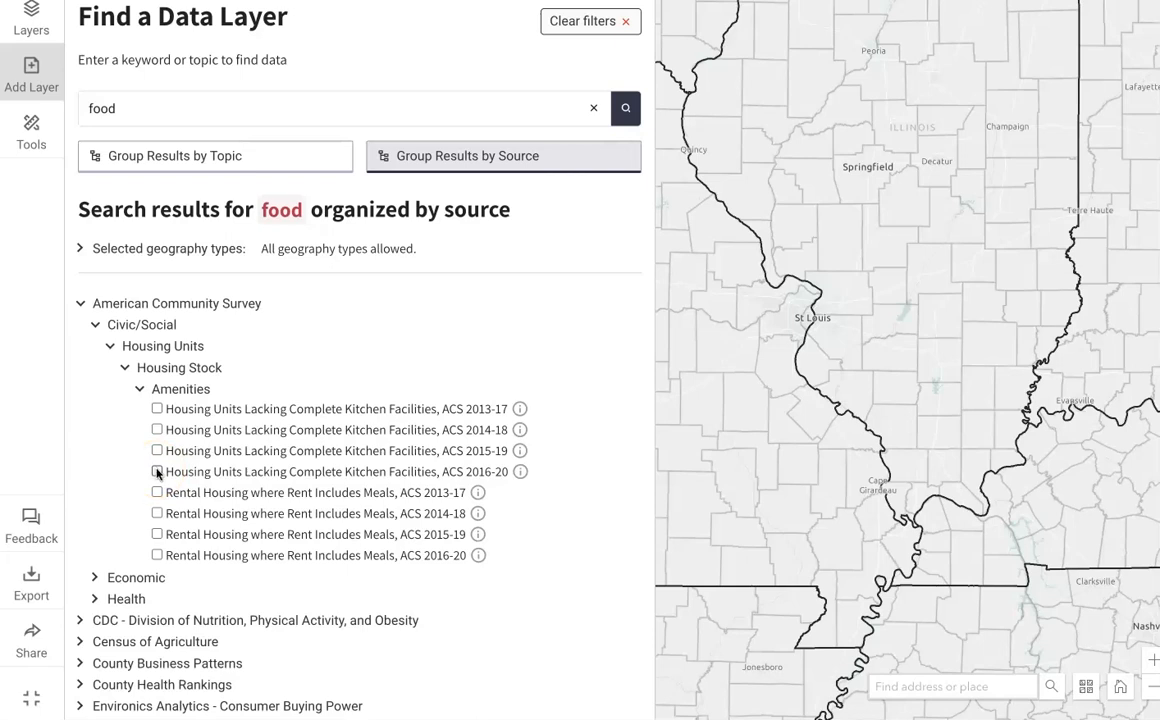
pyautogui.click(157, 472)
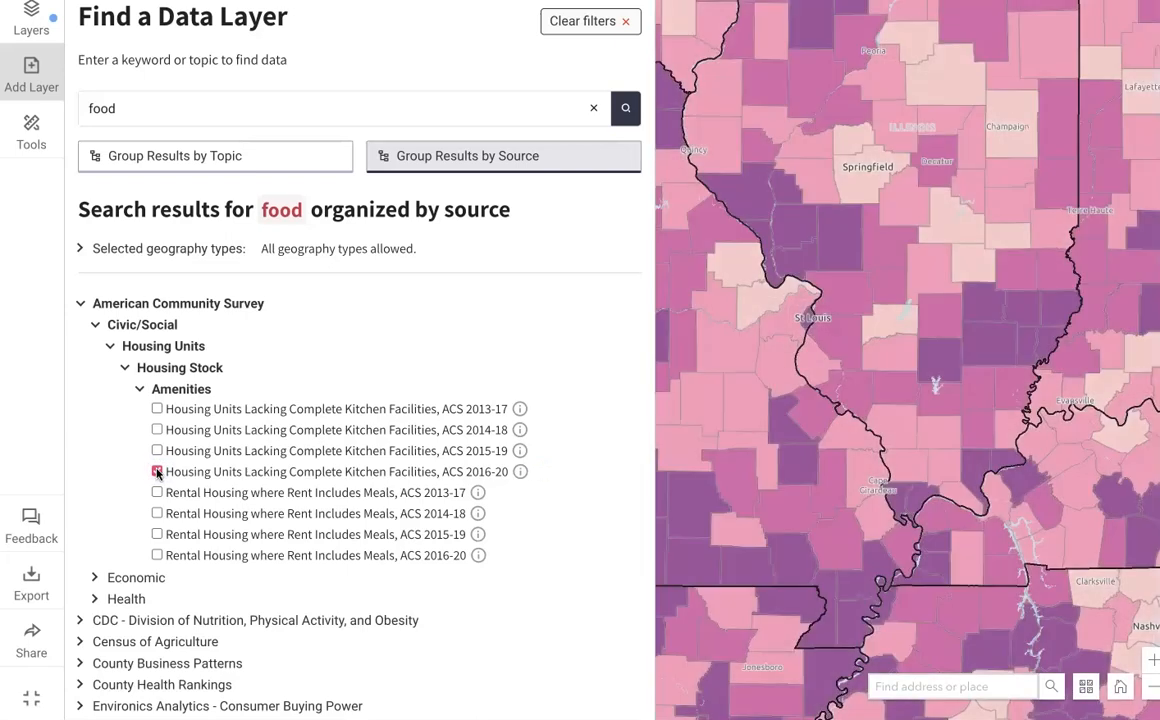
pyautogui.click(31, 61)
pyautogui.click(31, 60)
pyautogui.click(33, 80)
# Step: Zoom in on central Missouri and return the map to its default extent
pyautogui.click(1155, 658)
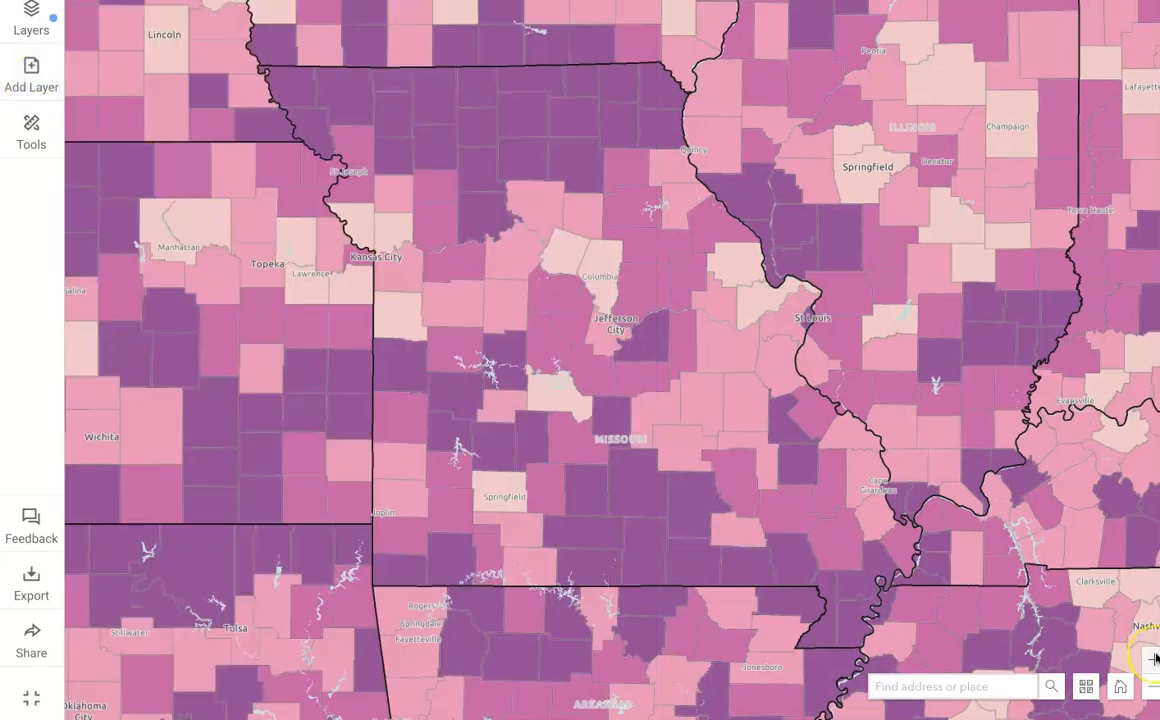
pyautogui.click(1155, 658)
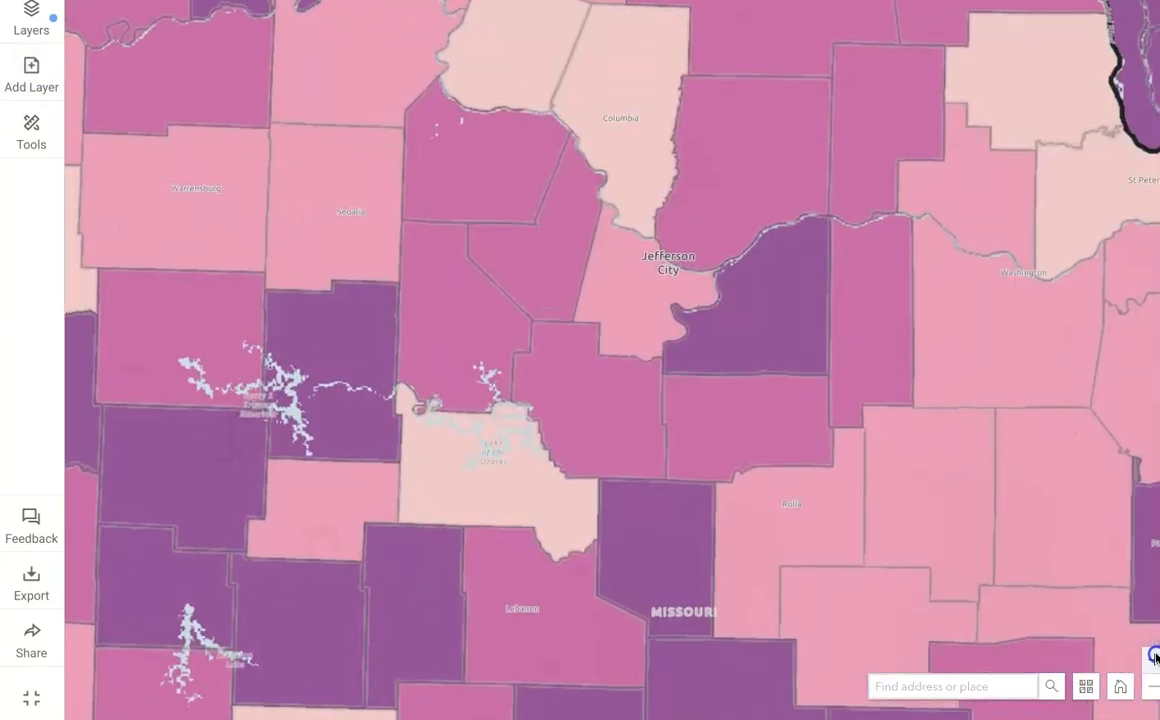
pyautogui.click(1121, 686)
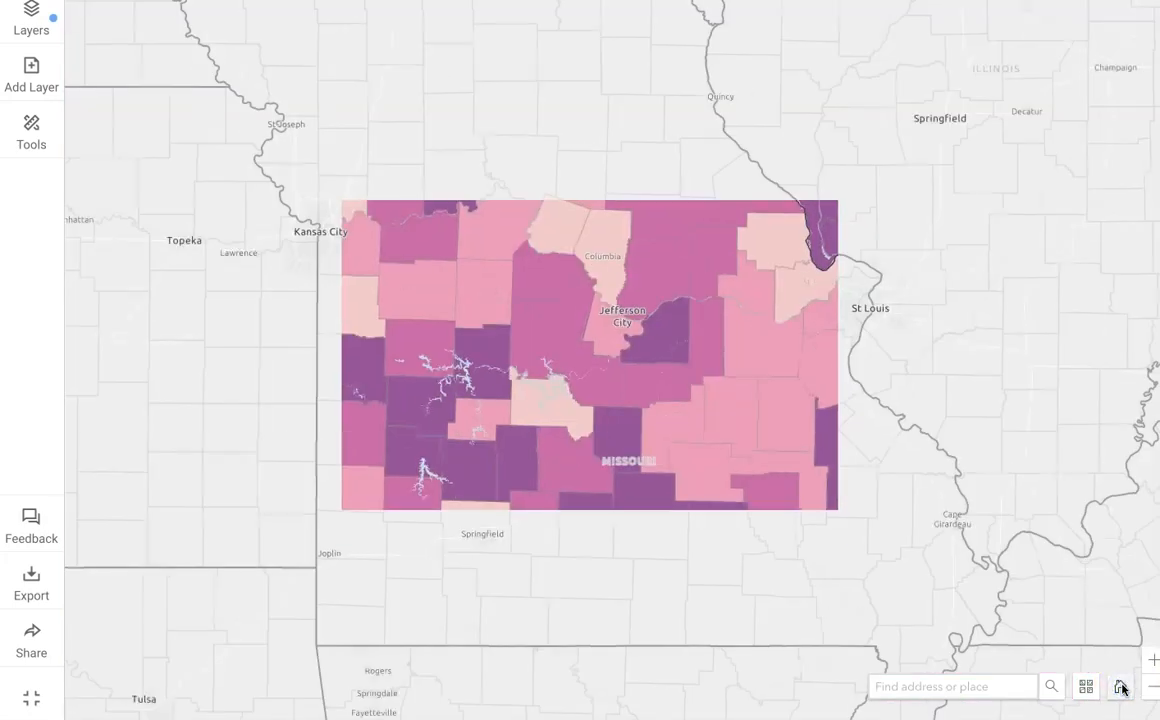
# Step: Find Boone County, MO, USA with the place search and center the map on it
pyautogui.click(969, 687)
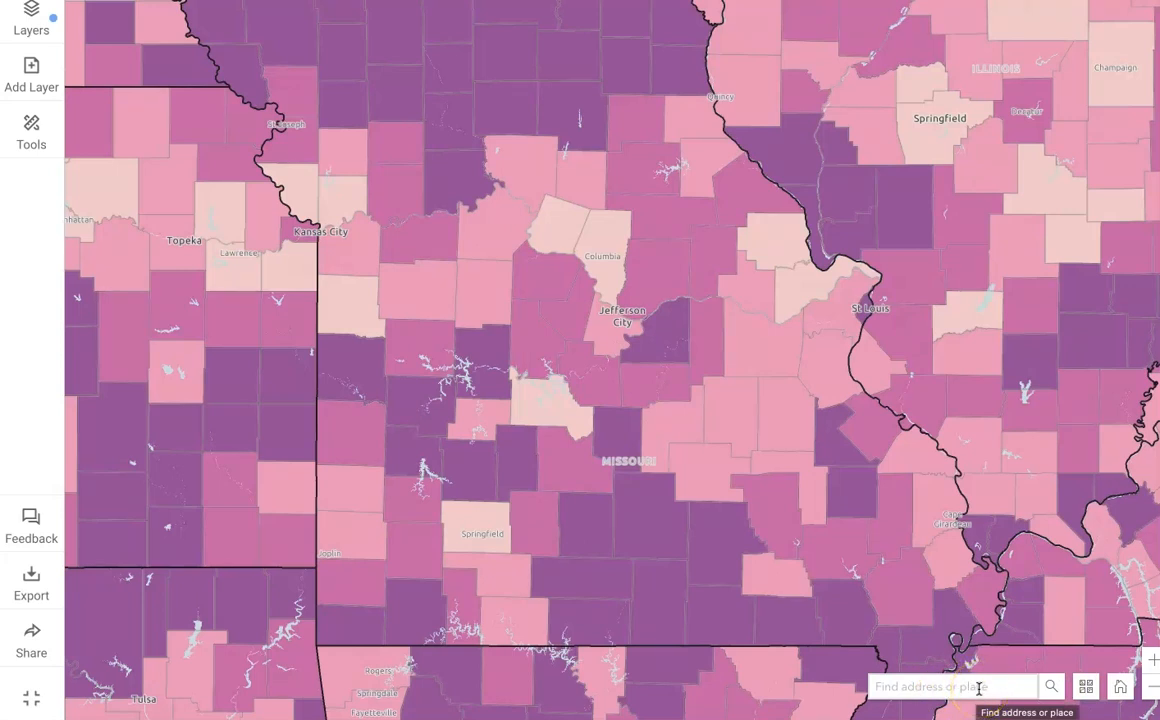
pyautogui.click(979, 687)
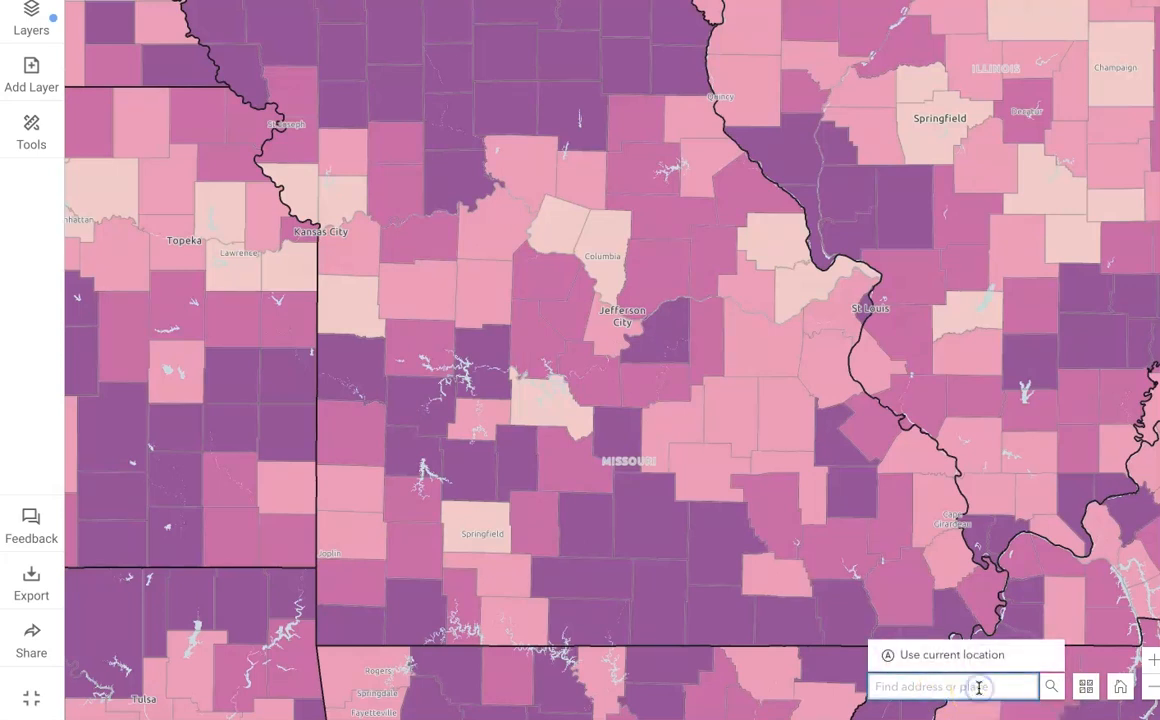
pyautogui.write('boone')
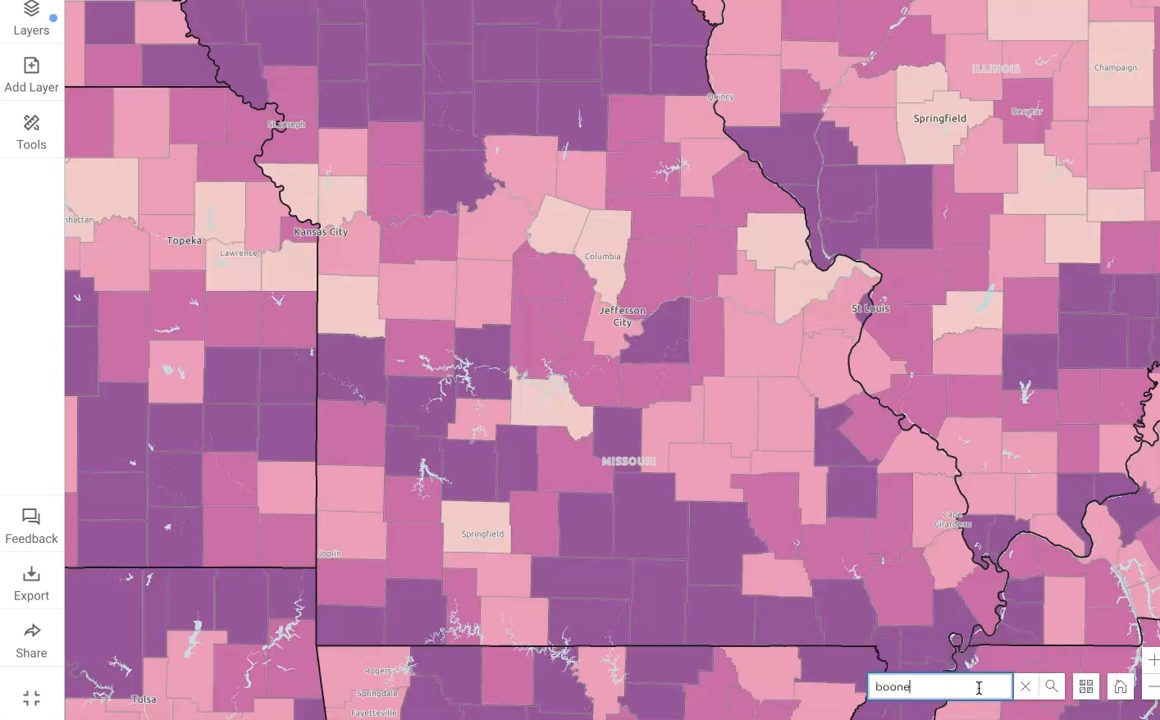
pyautogui.write(' county mo')
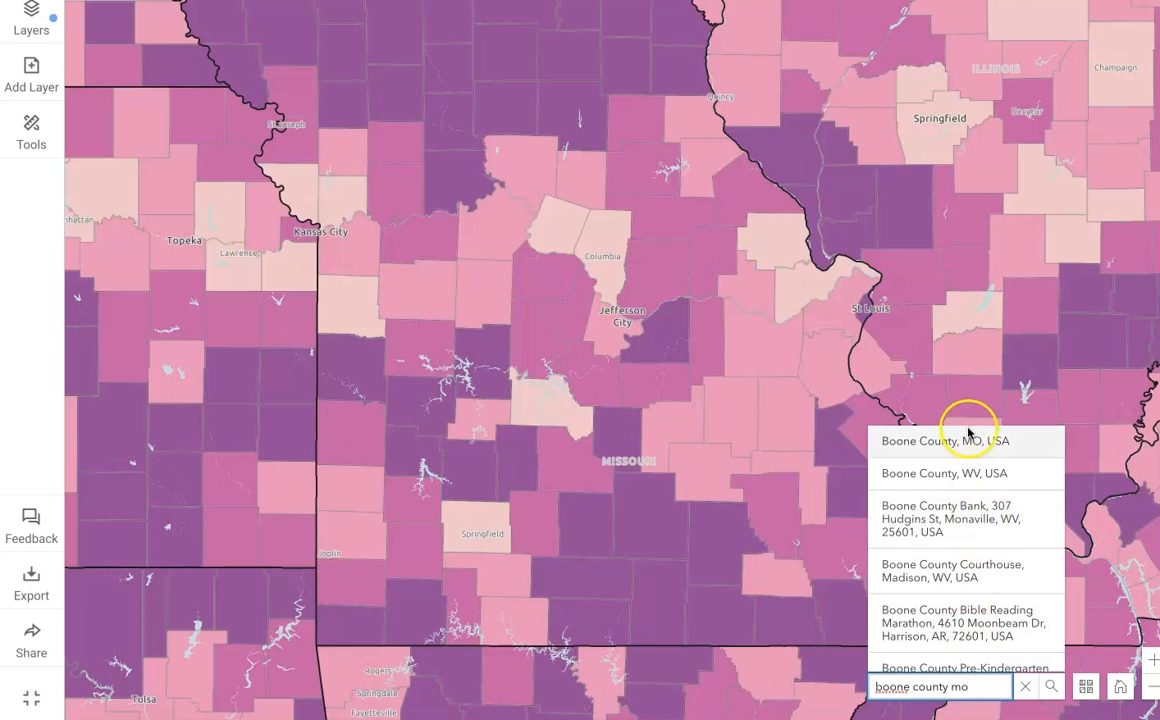
pyautogui.click(967, 438)
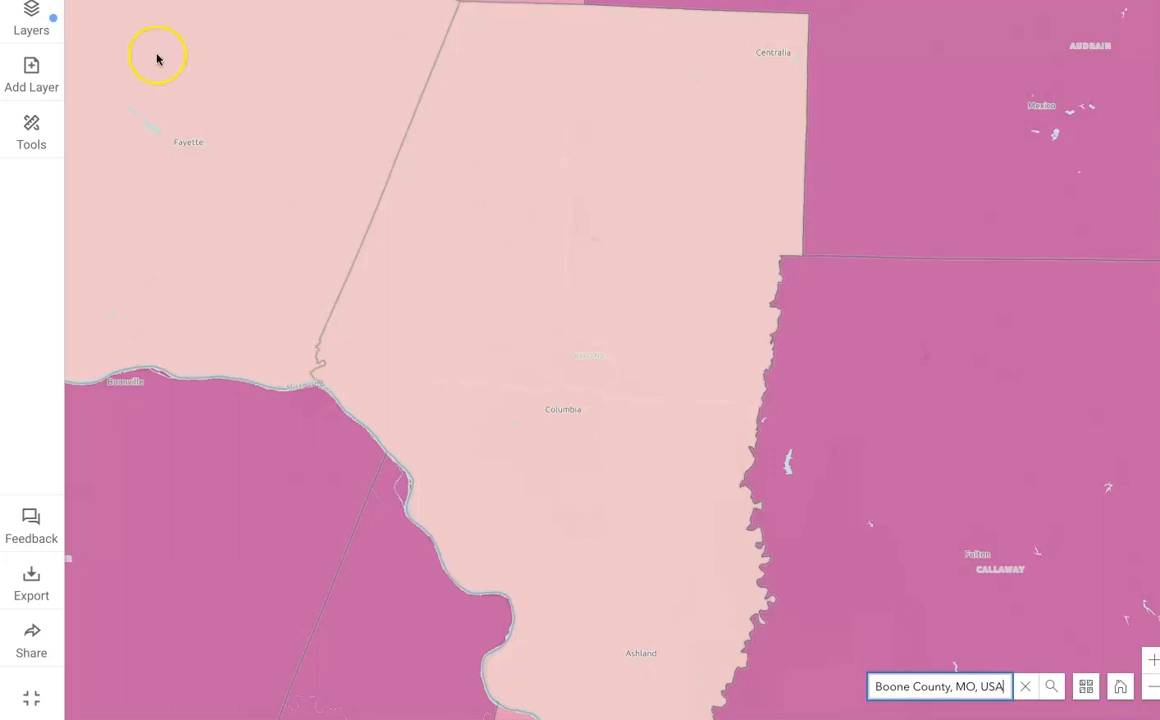
# Step: Open the list of map layers and preview the kitchen facilities layer hidden and with value labels, restoring both settings
pyautogui.click(28, 22)
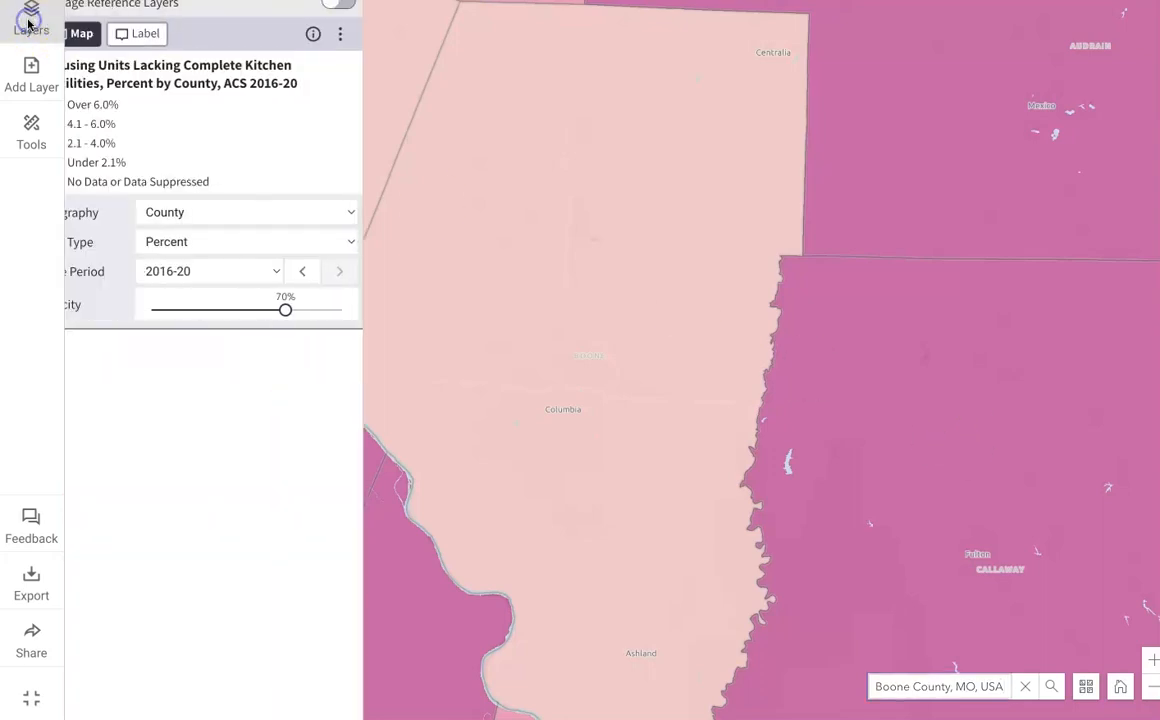
pyautogui.click(116, 33)
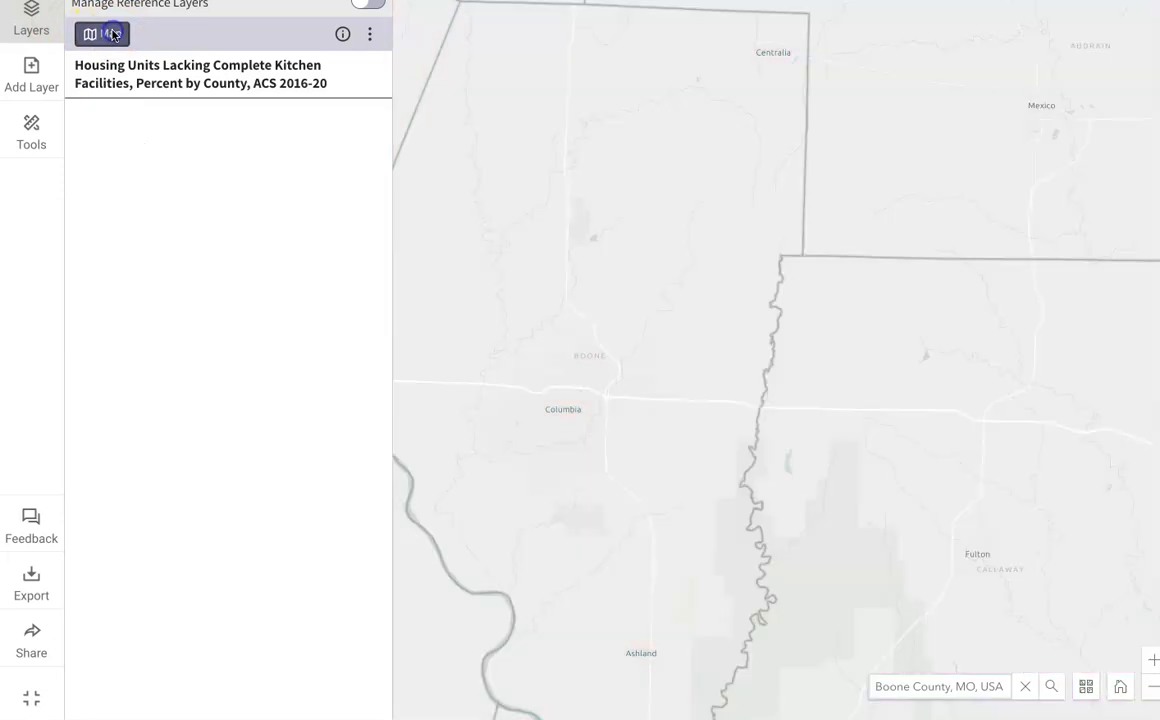
pyautogui.click(115, 34)
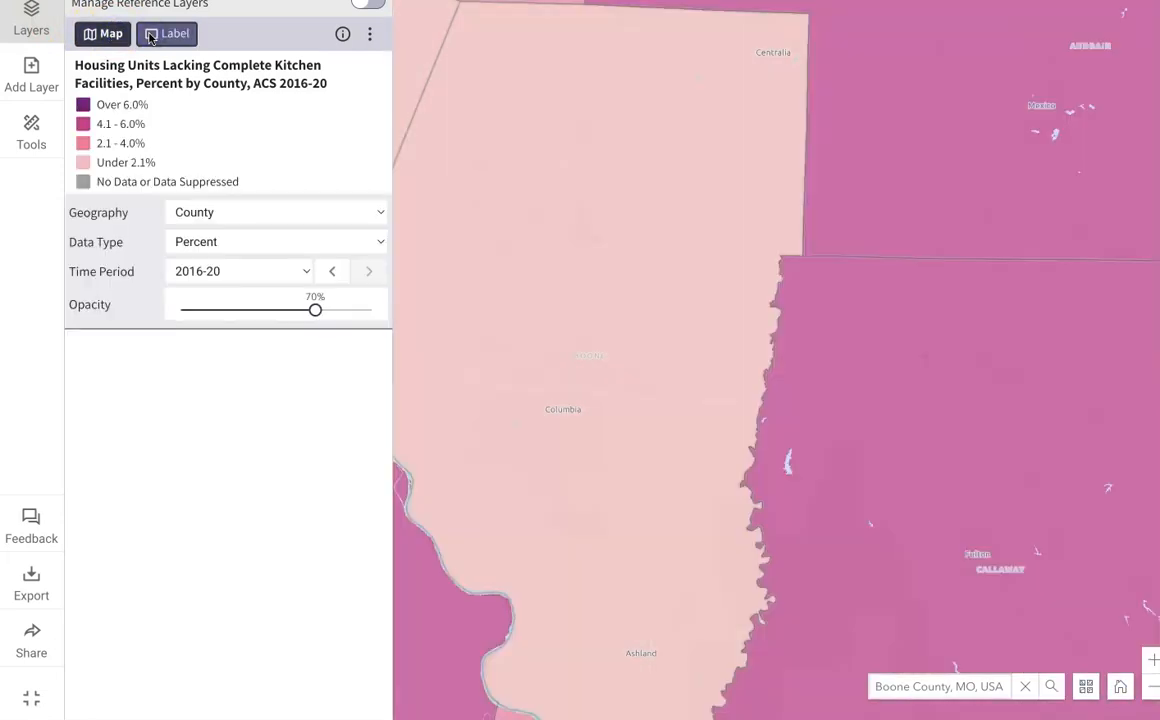
pyautogui.click(150, 35)
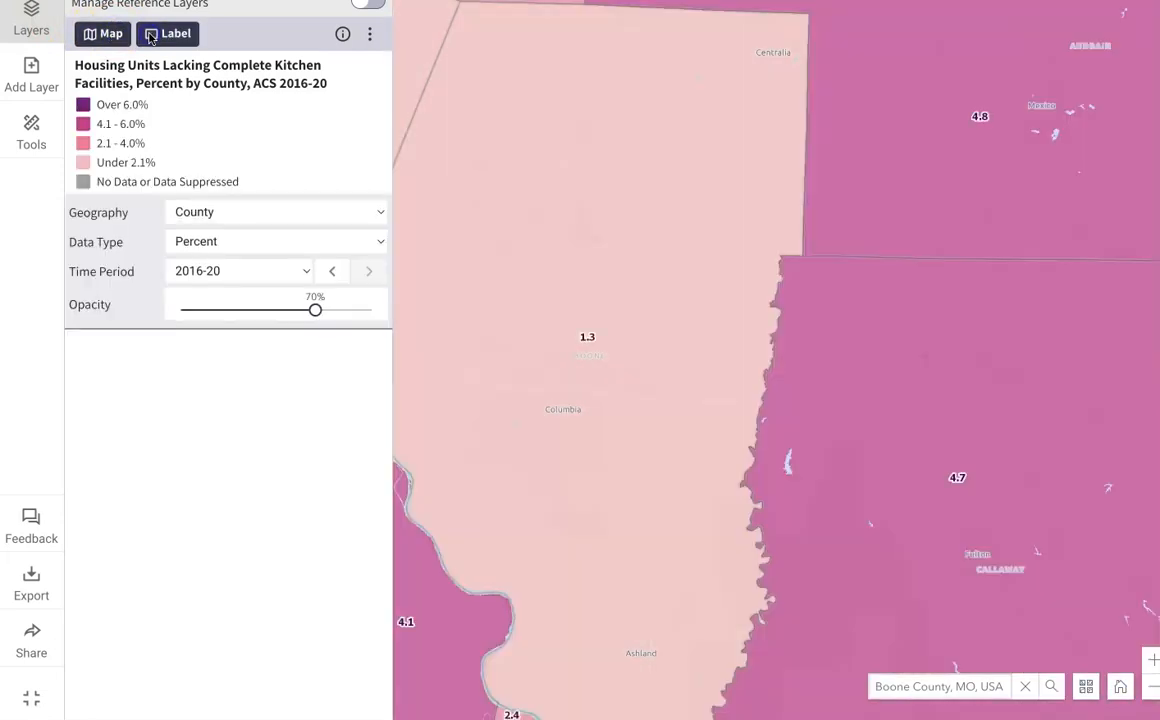
pyautogui.click(152, 34)
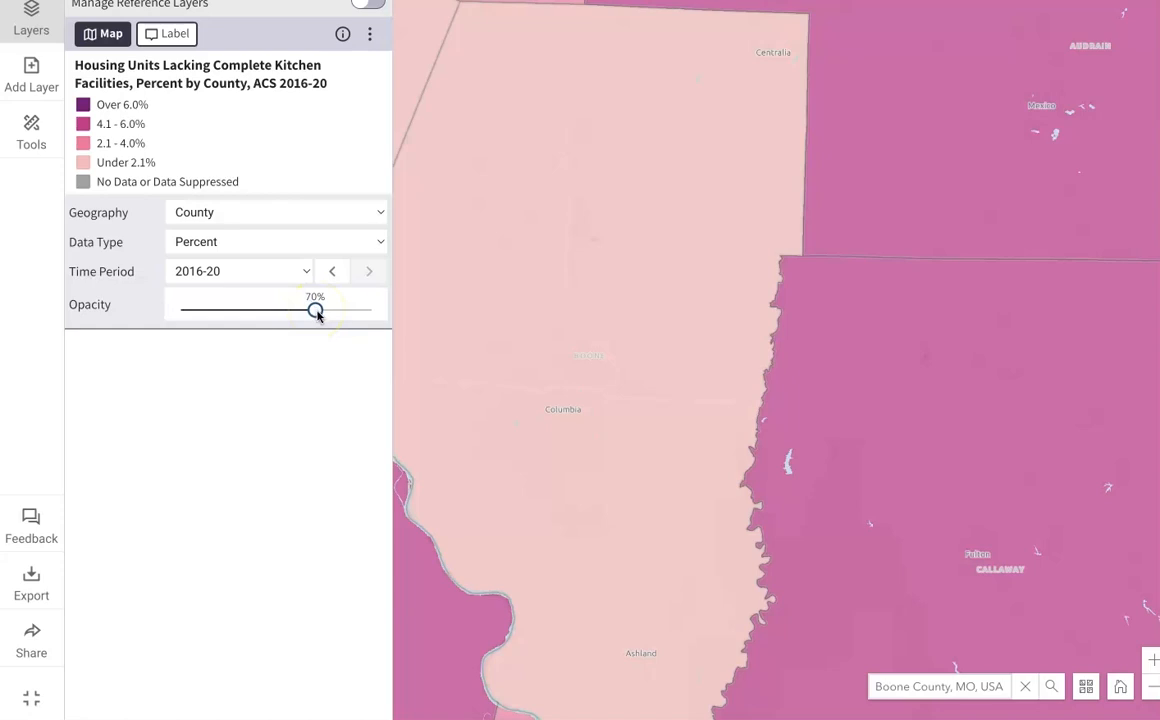
# Step: Set the kitchen facilities layer's opacity to 73% and its geography to Tract
pyautogui.moveTo(318, 314)
pyautogui.mouseDown()
pyautogui.moveTo(250, 314)
pyautogui.moveTo(360, 316)
pyautogui.moveTo(323, 319)
pyautogui.mouseUp()
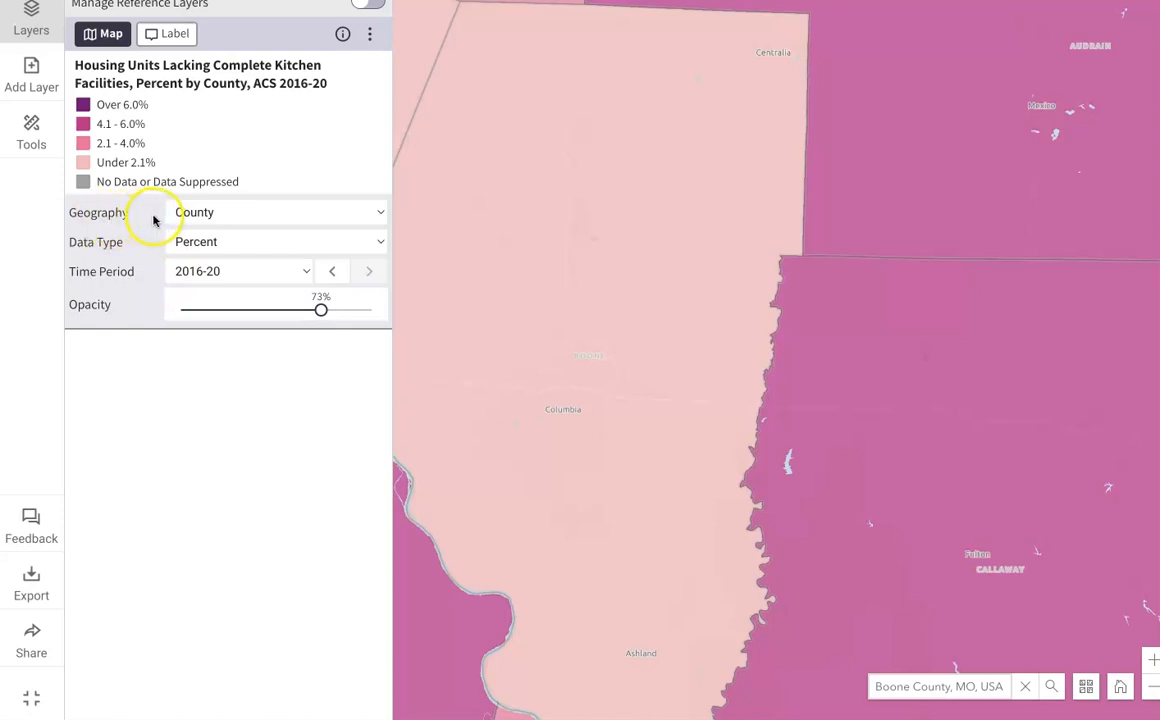
pyautogui.click(237, 214)
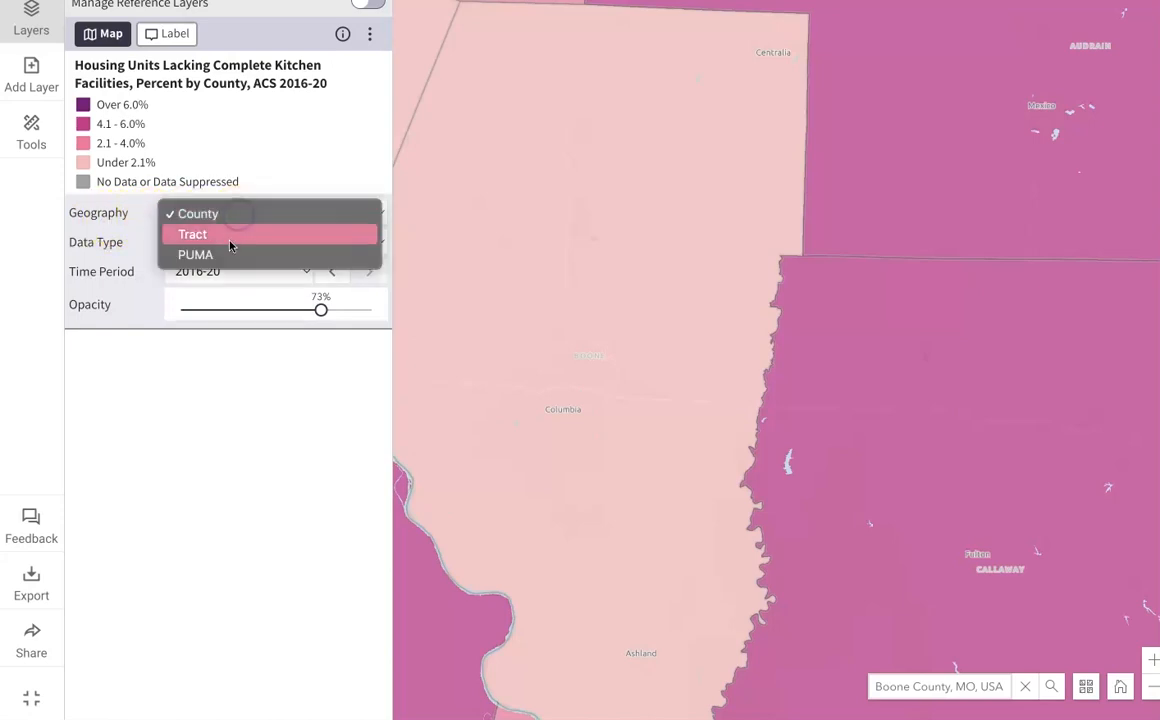
pyautogui.click(229, 236)
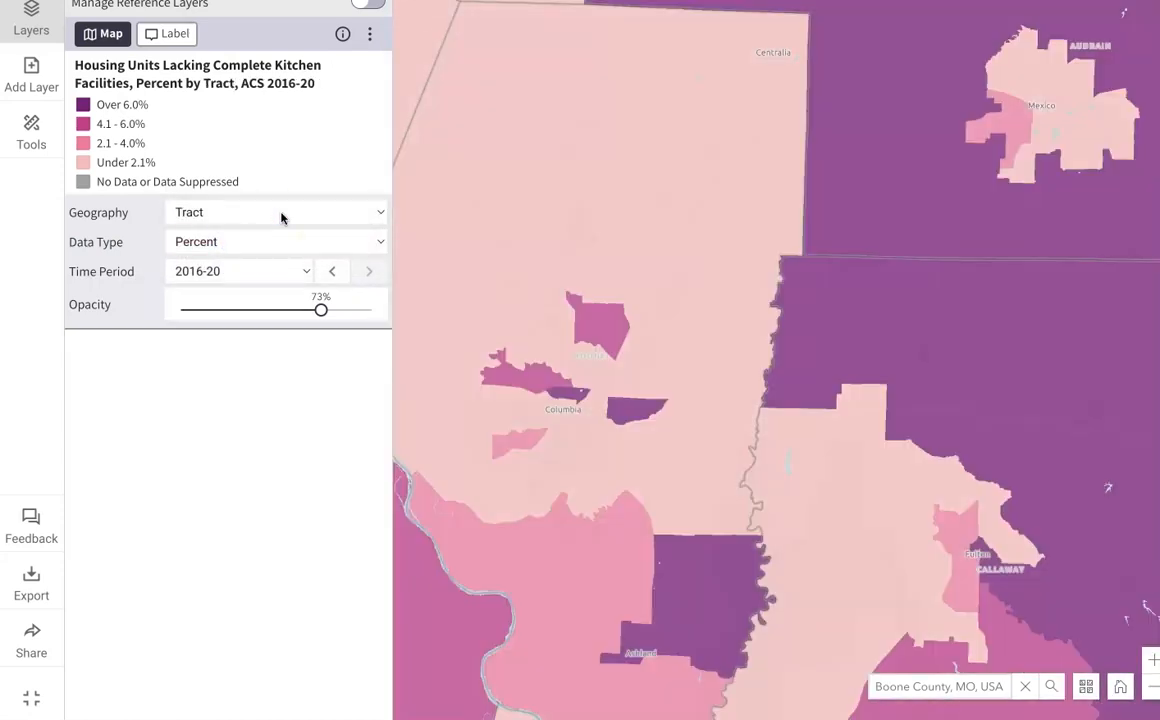
# Step: Try the Total data type for the layer, restore Percent, and review the available time periods
pyautogui.click(277, 245)
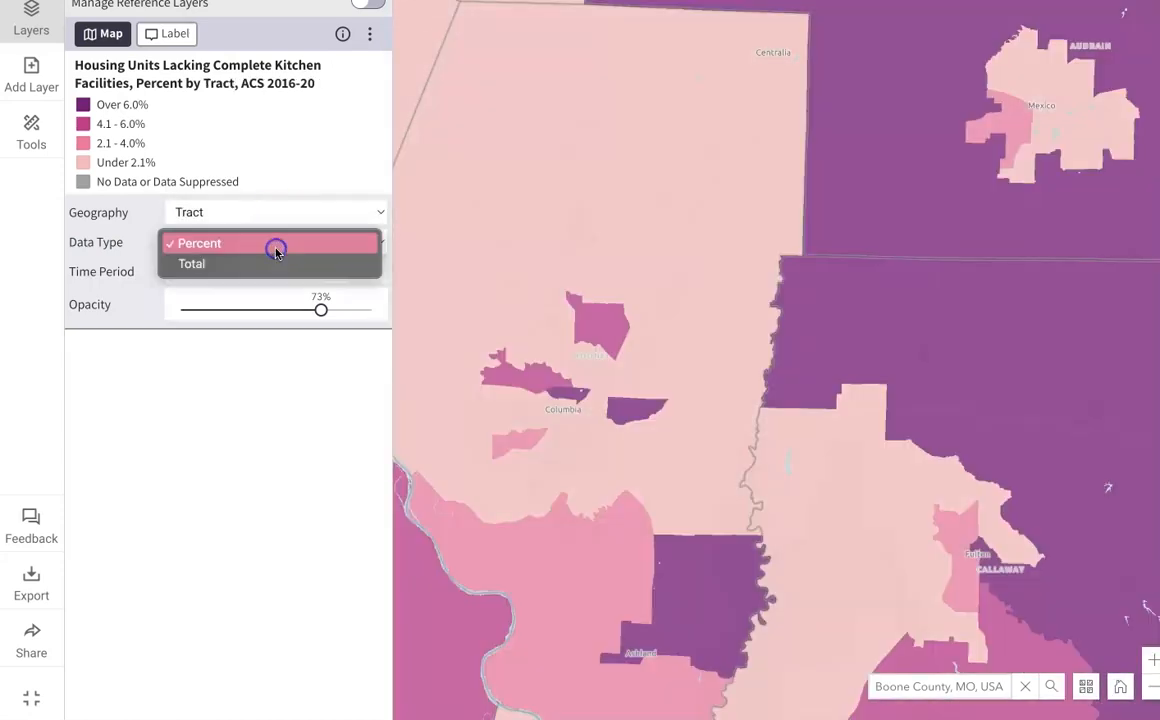
pyautogui.click(272, 263)
pyautogui.click(253, 247)
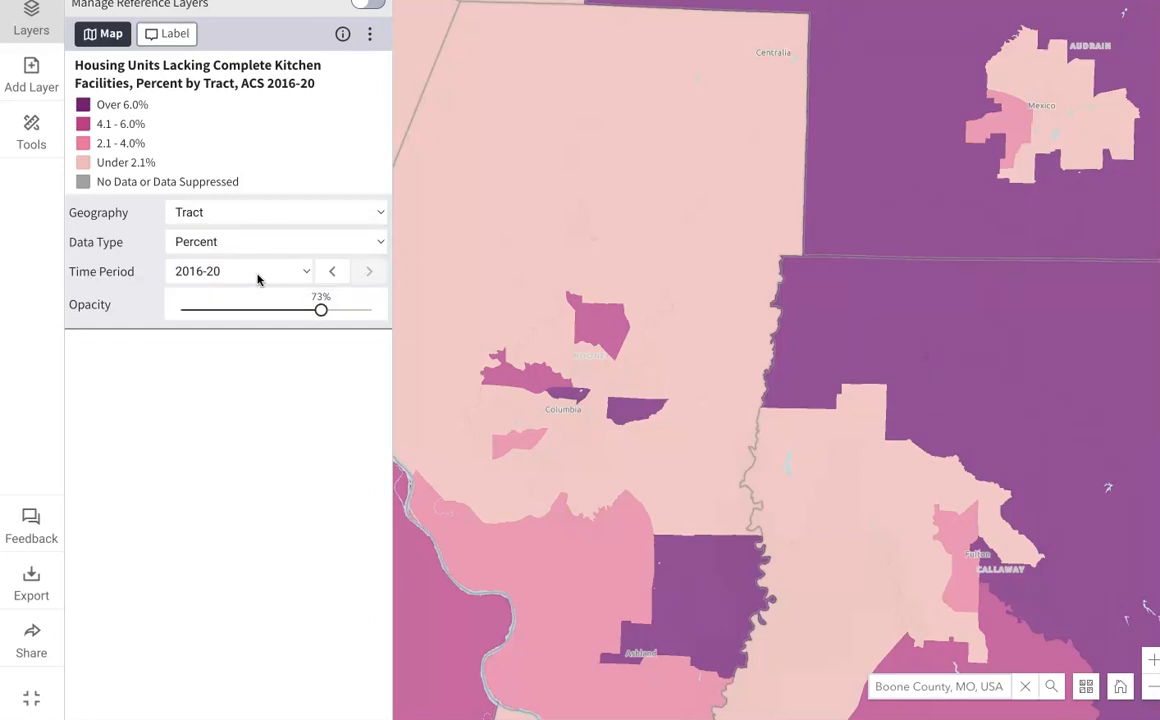
pyautogui.click(257, 279)
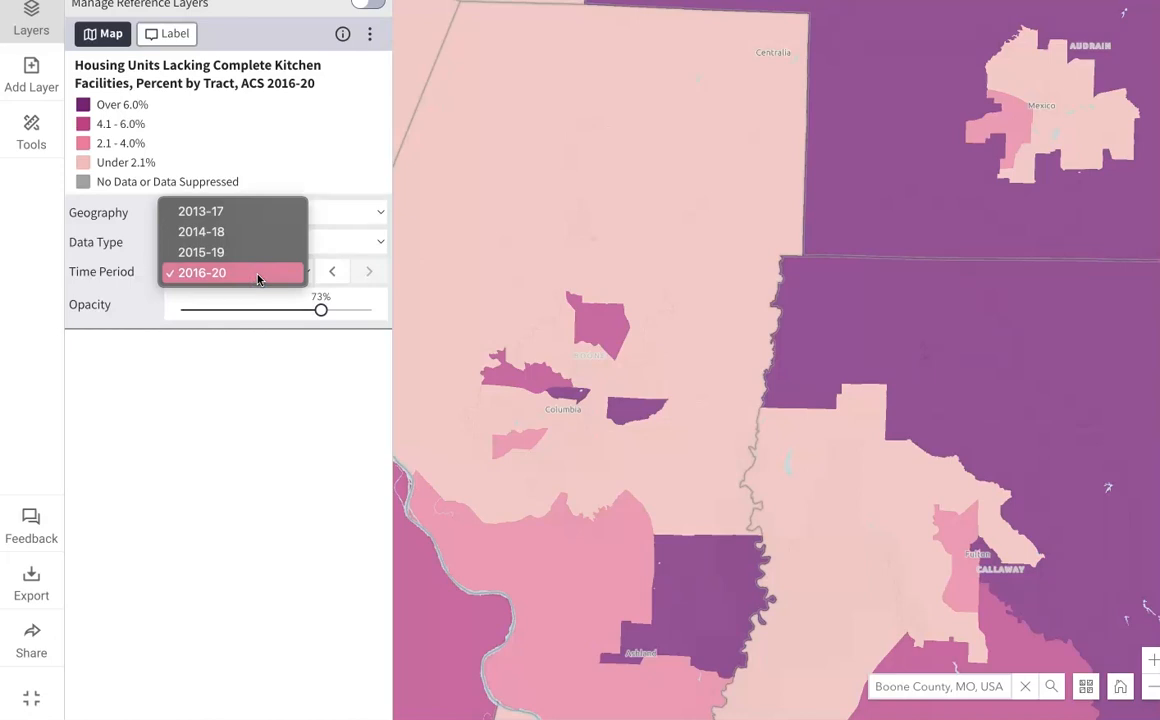
pyautogui.click(257, 271)
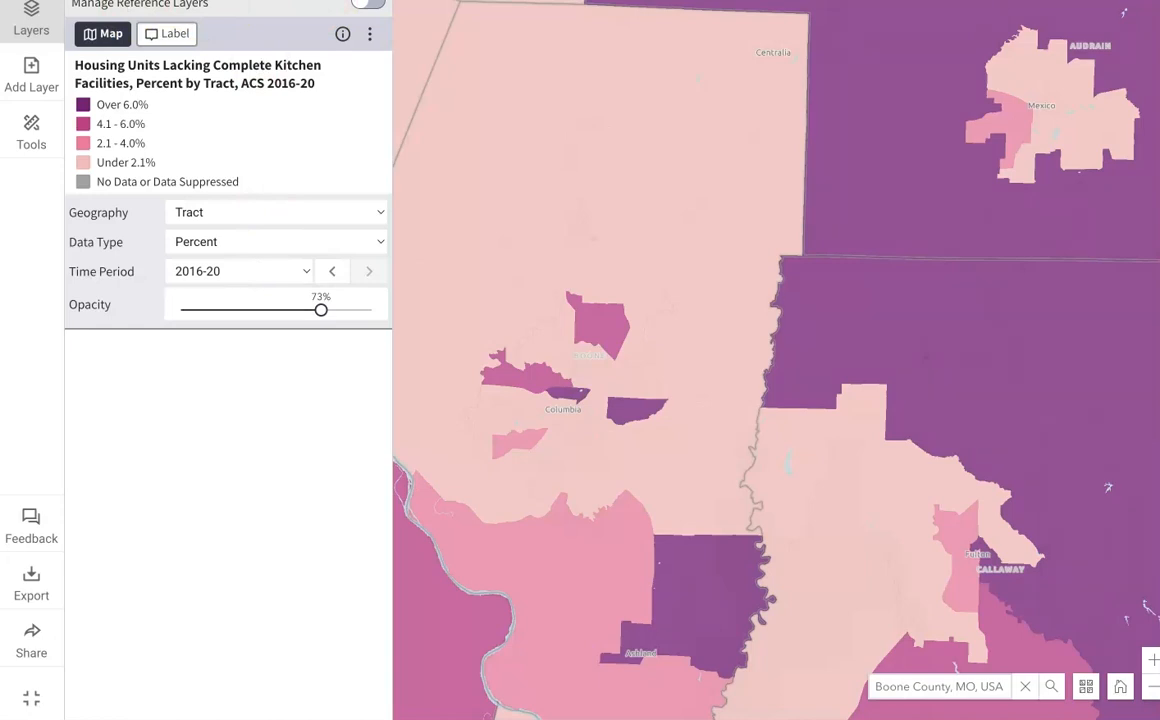
# Step: Show the reference layers in the layer list and turn on the Highways layer
pyautogui.click(368, 3)
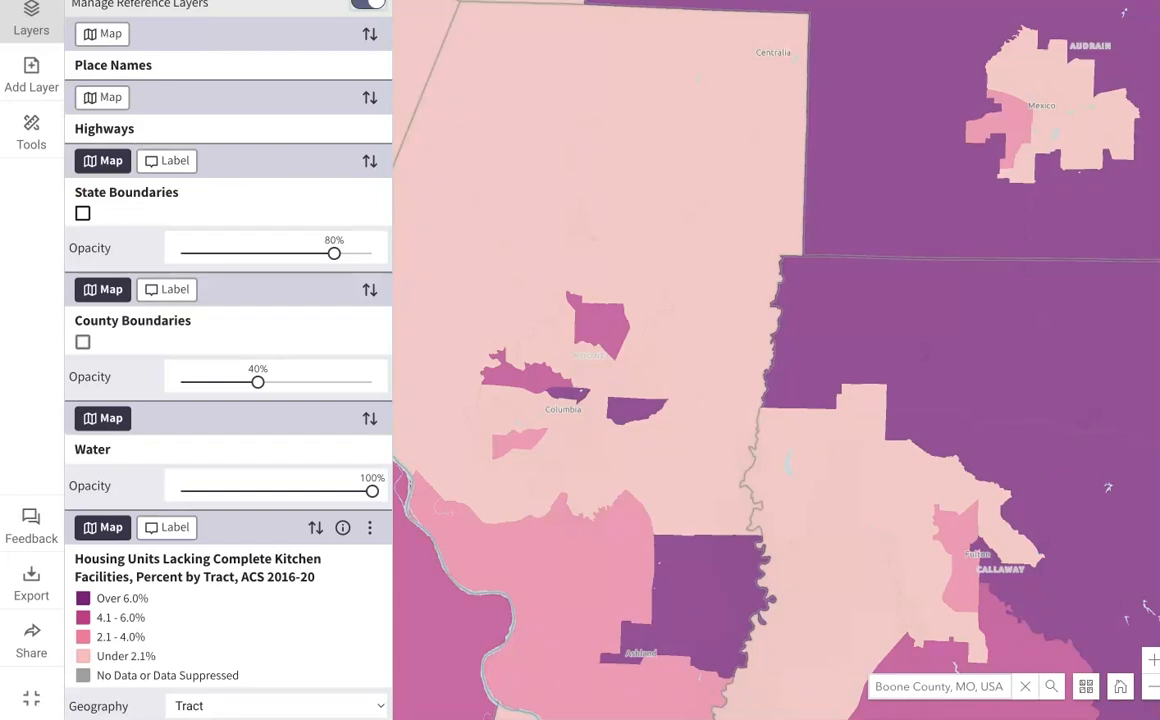
pyautogui.click(101, 97)
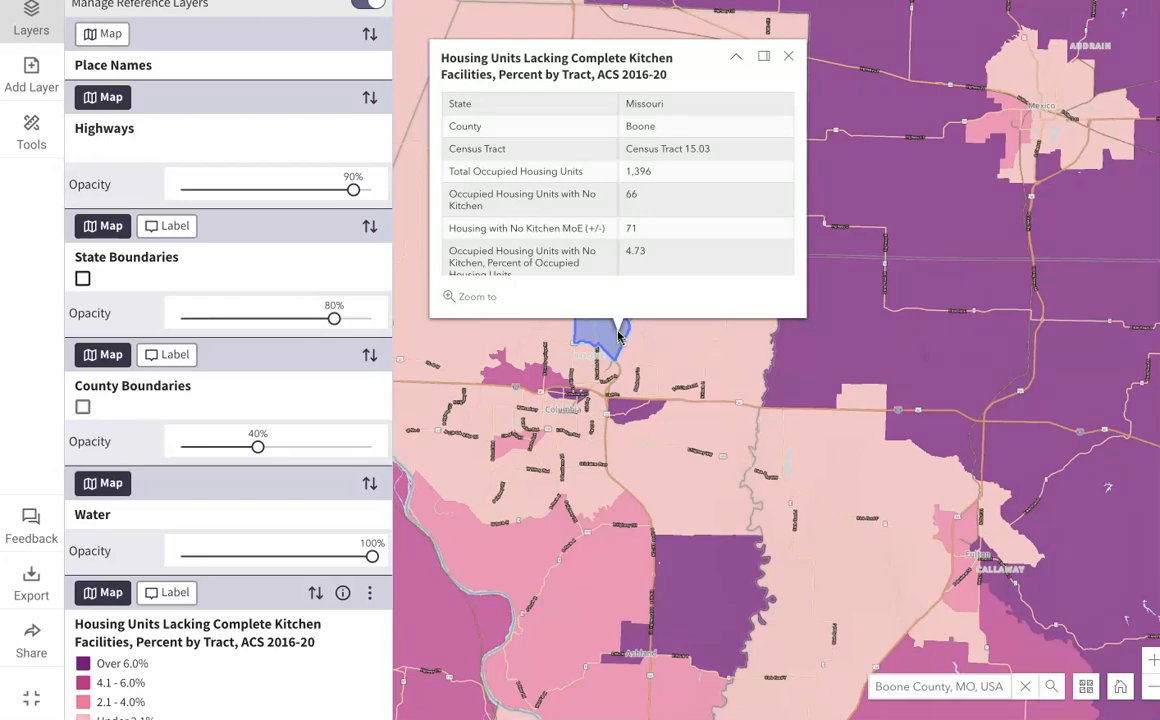
# Step: Inspect the kitchen facilities data for a census tract just north of Columbia and close its details
pyautogui.click(694, 249)
pyautogui.click(607, 297)
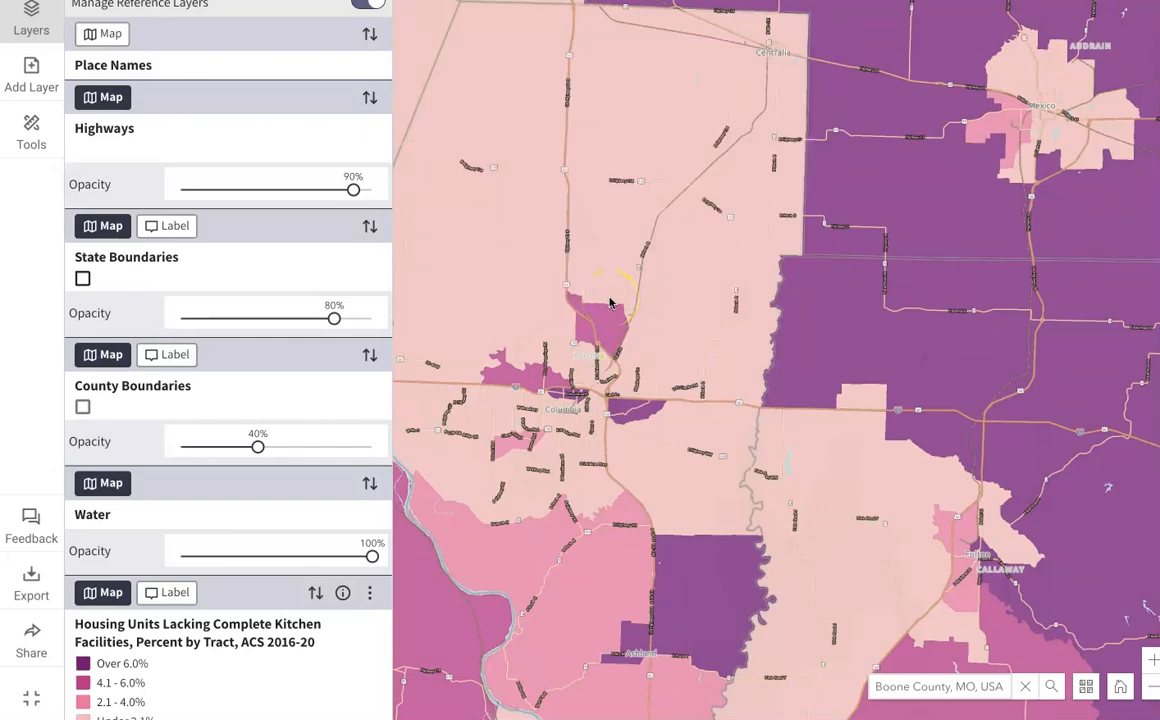
# Step: Add the Rental Housing where Rent Includes Meals, ACS 2016-20 layer from the food results and place it above the kitchen facilities layer
pyautogui.click(40, 80)
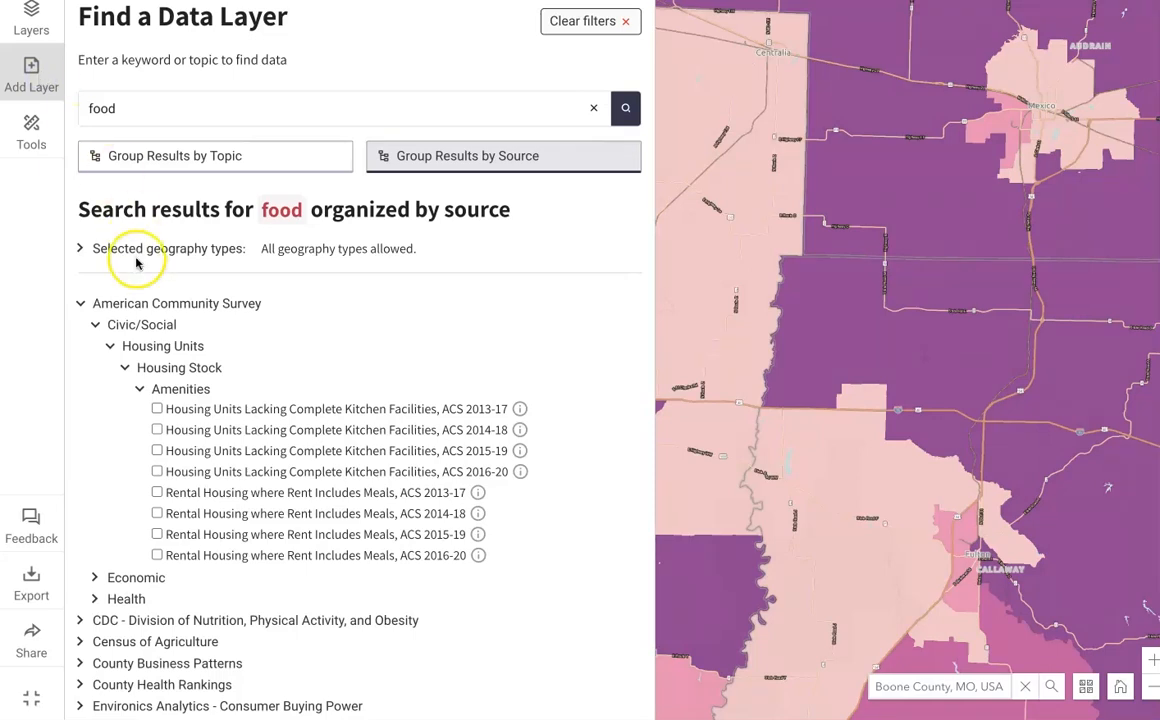
pyautogui.scroll(-1, 140, 440)
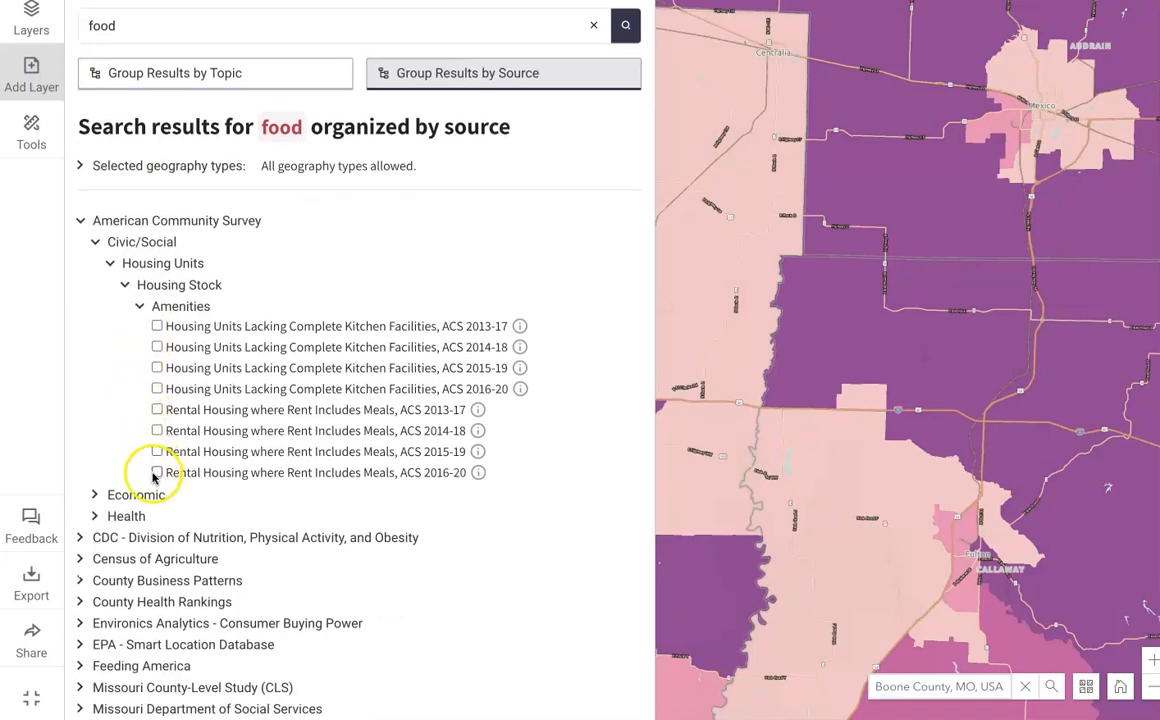
pyautogui.click(157, 472)
pyautogui.click(40, 18)
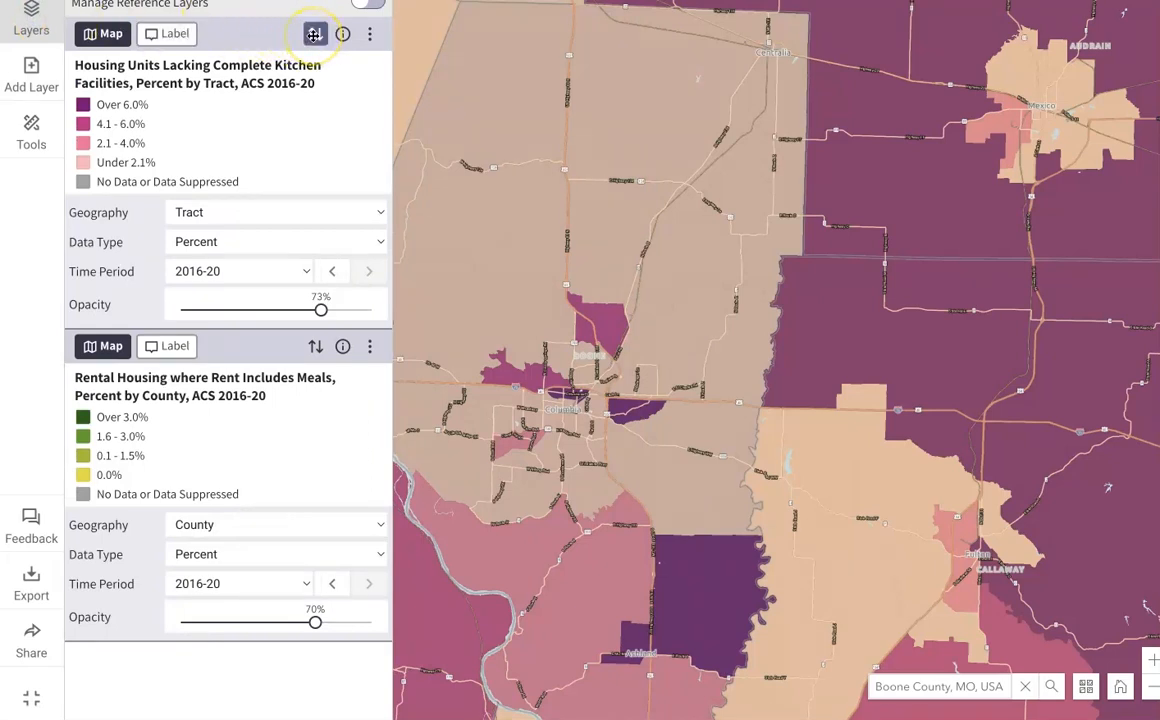
pyautogui.moveTo(313, 34); pyautogui.dragTo(300, 370)
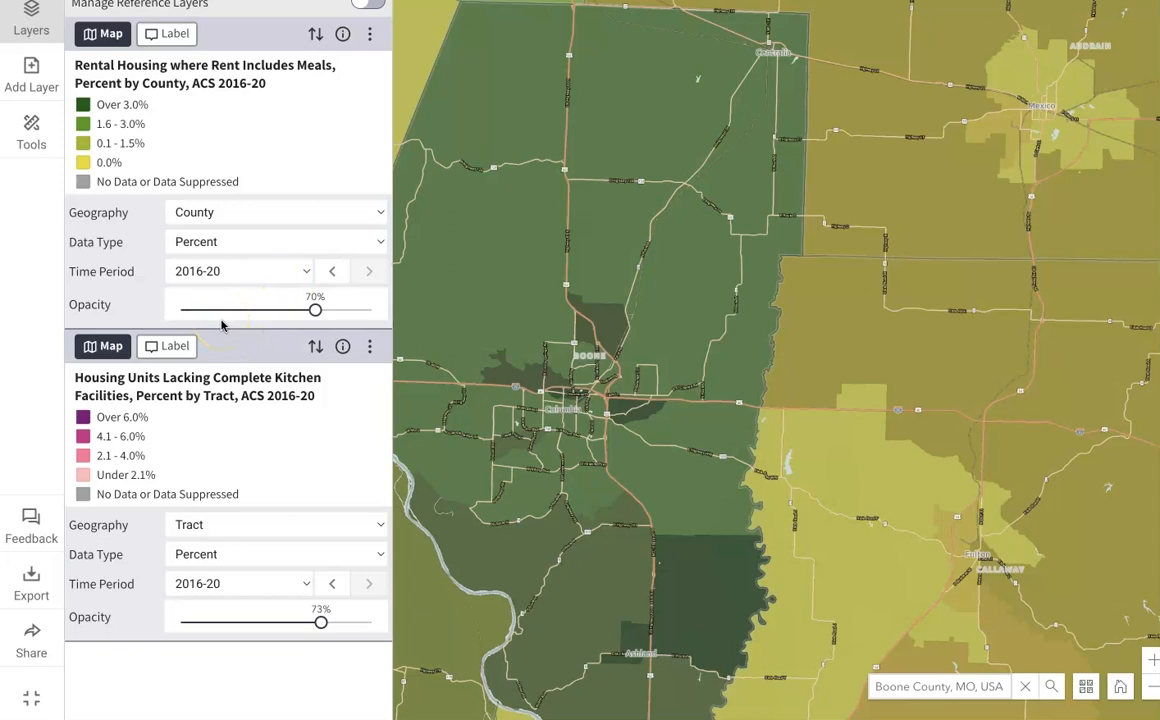
# Step: Review the available map tools and the options for sharing the map
pyautogui.click(31, 130)
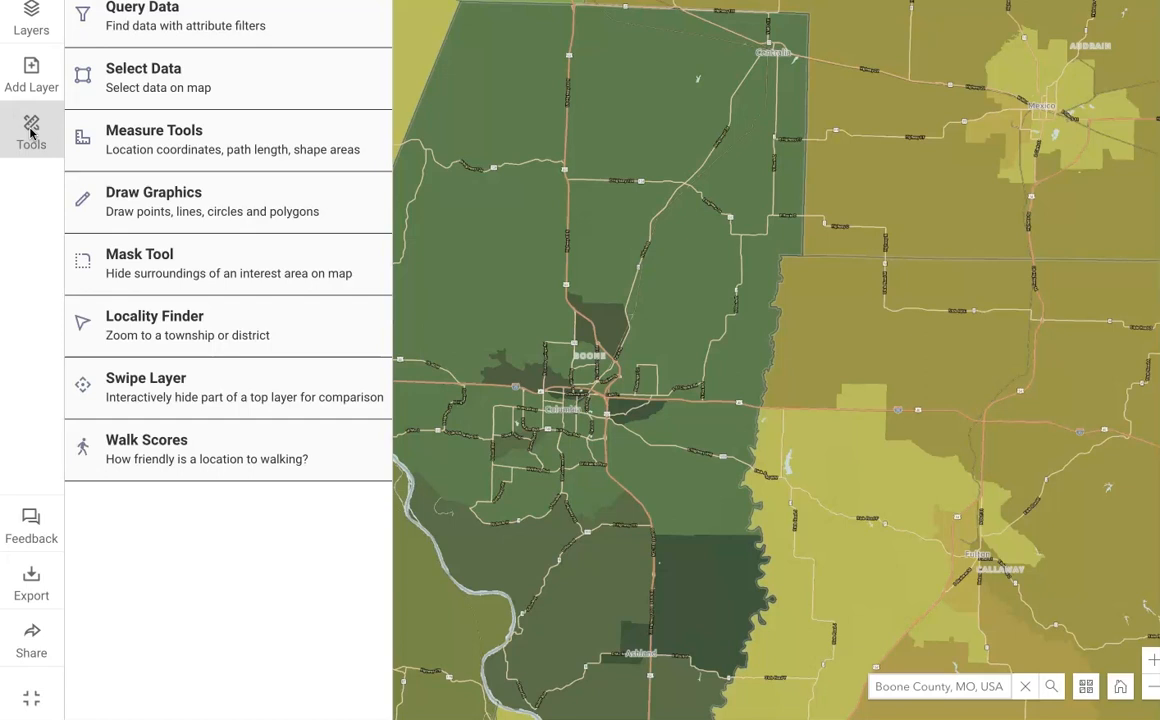
pyautogui.click(31, 133)
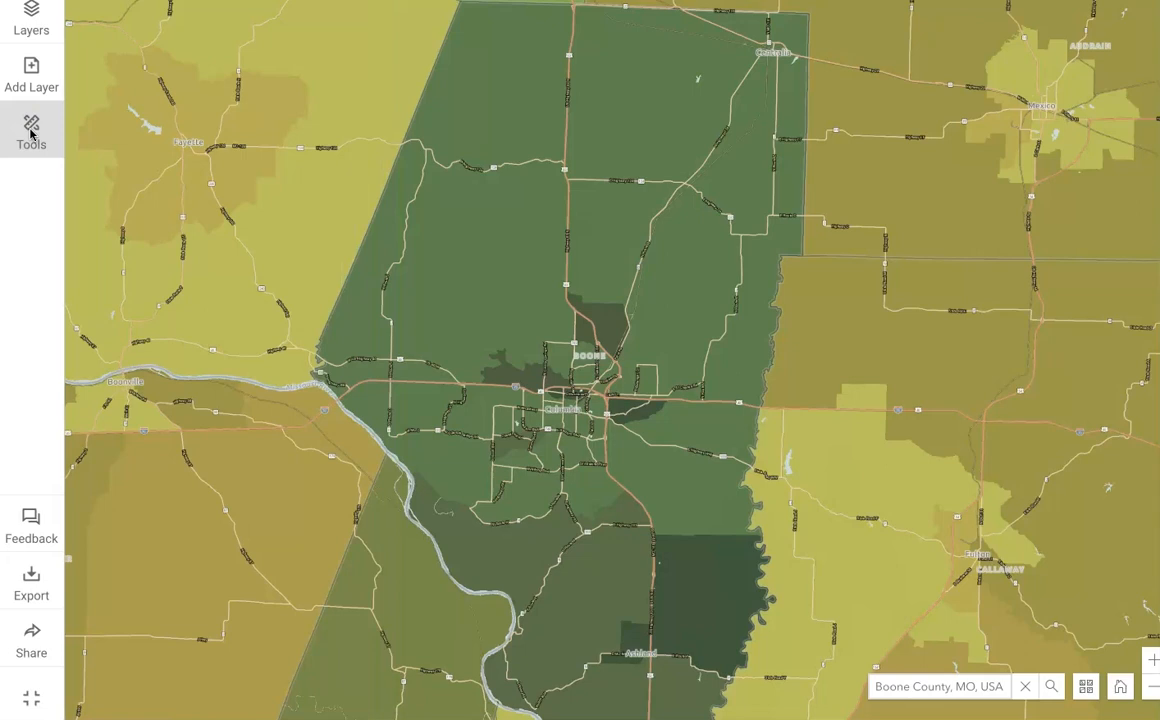
pyautogui.click(49, 643)
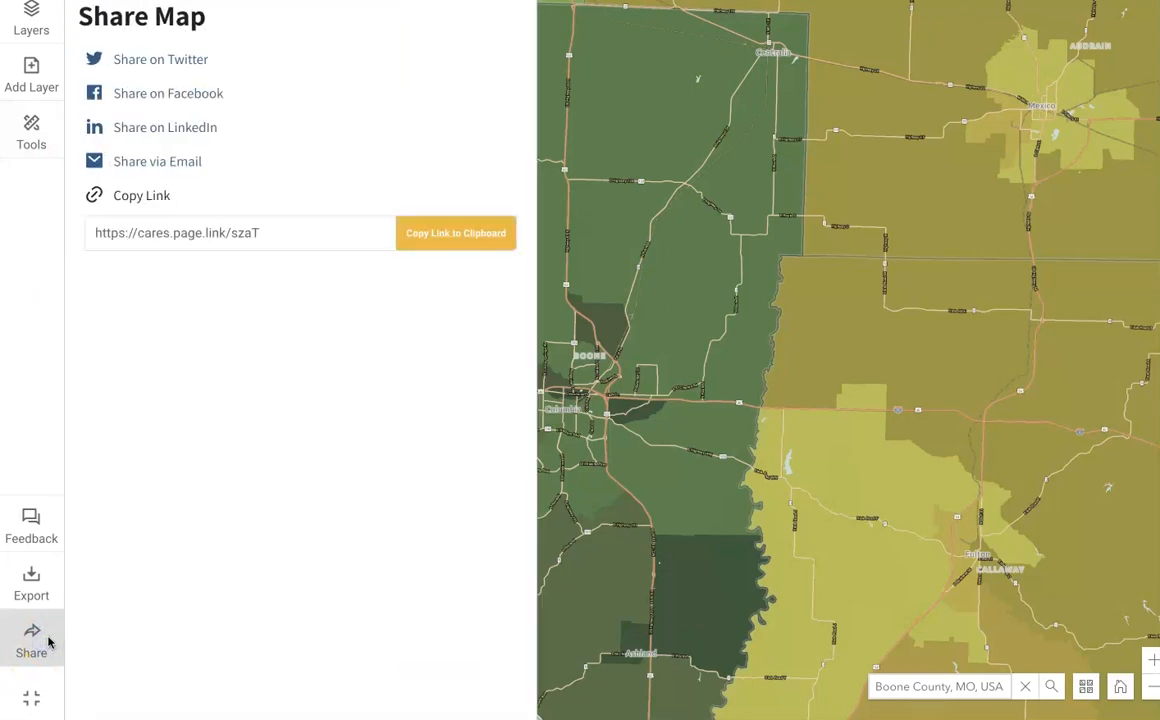
# Step: Review the map export file formats without exporting, and open the feedback form
pyautogui.click(46, 582)
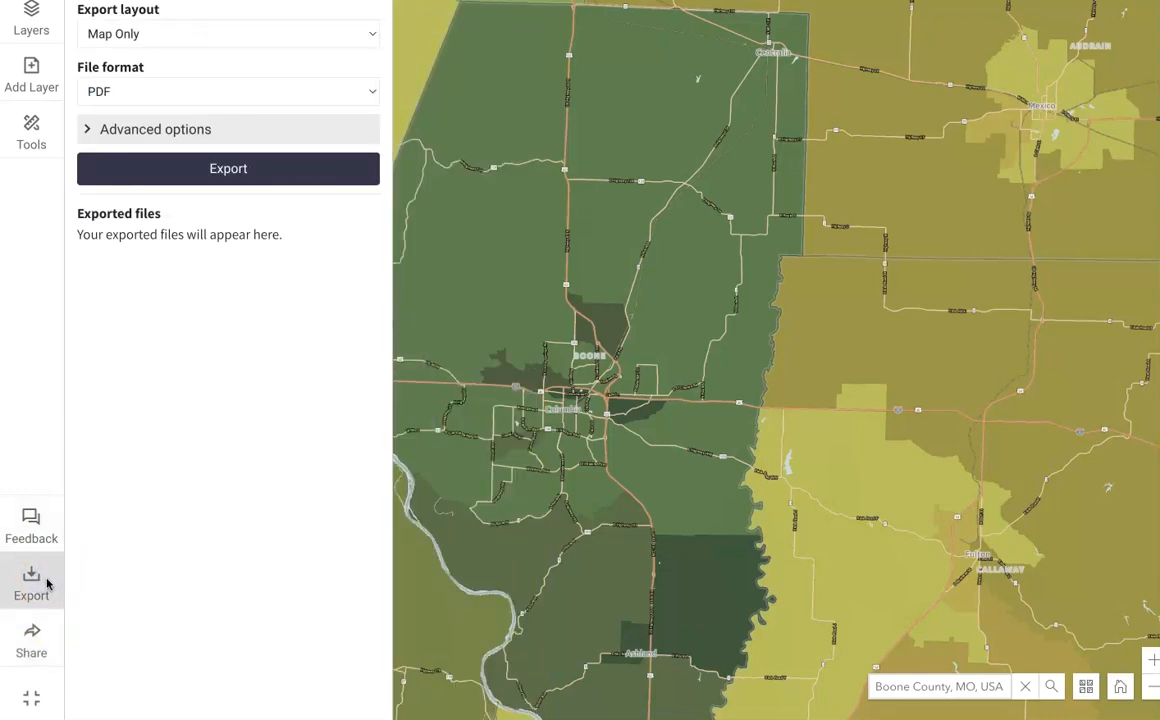
pyautogui.click(337, 93)
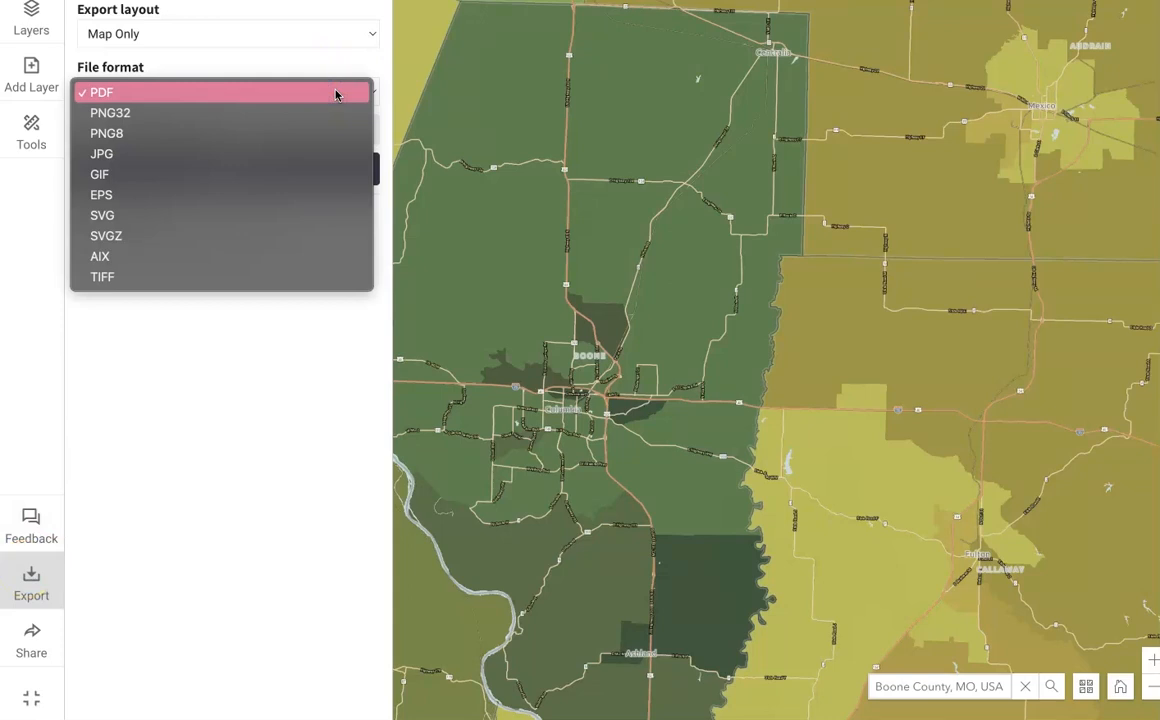
pyautogui.click(20, 590)
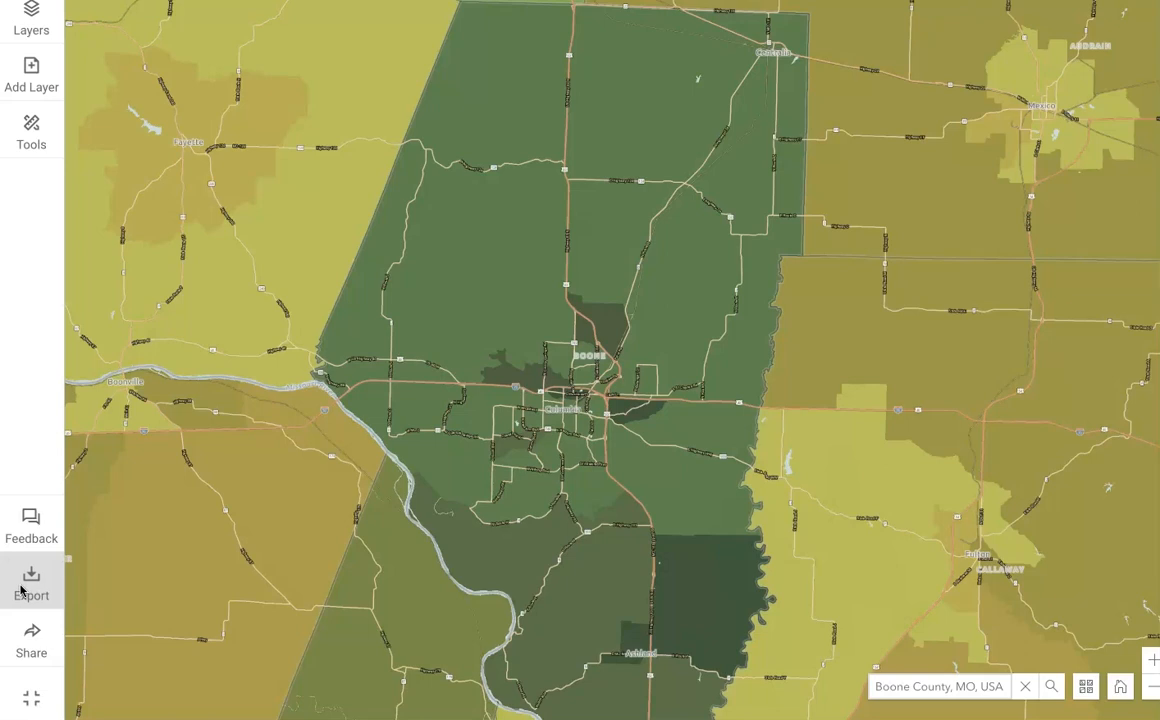
pyautogui.click(29, 519)
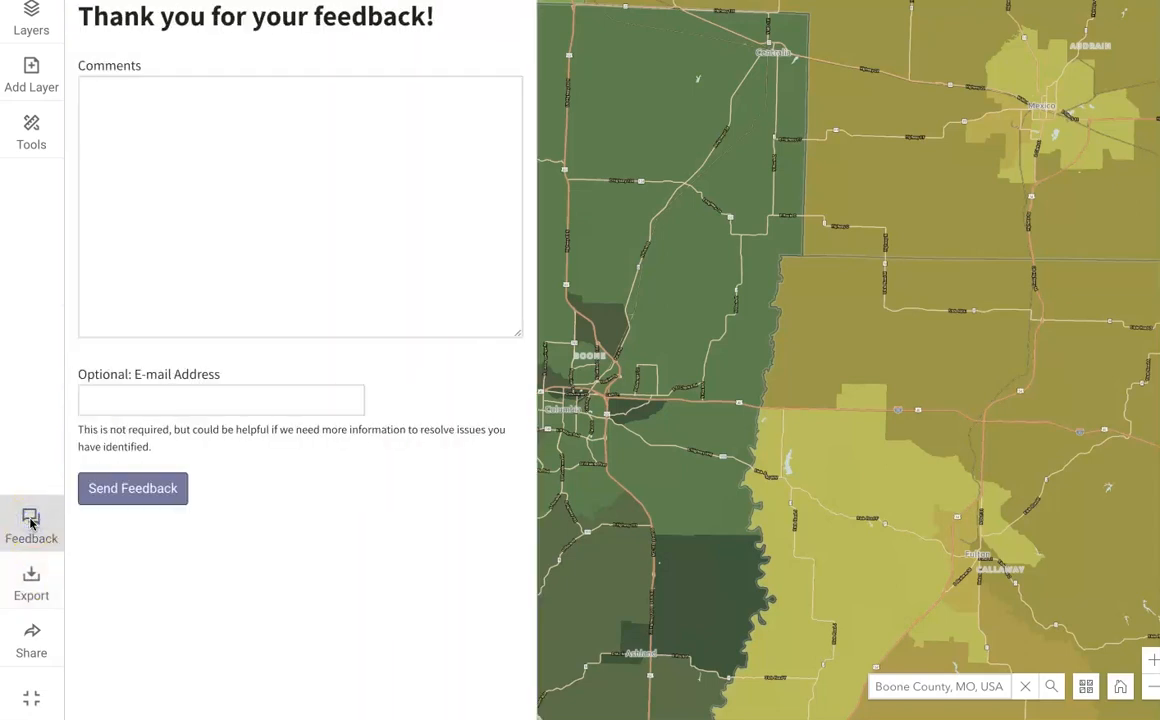